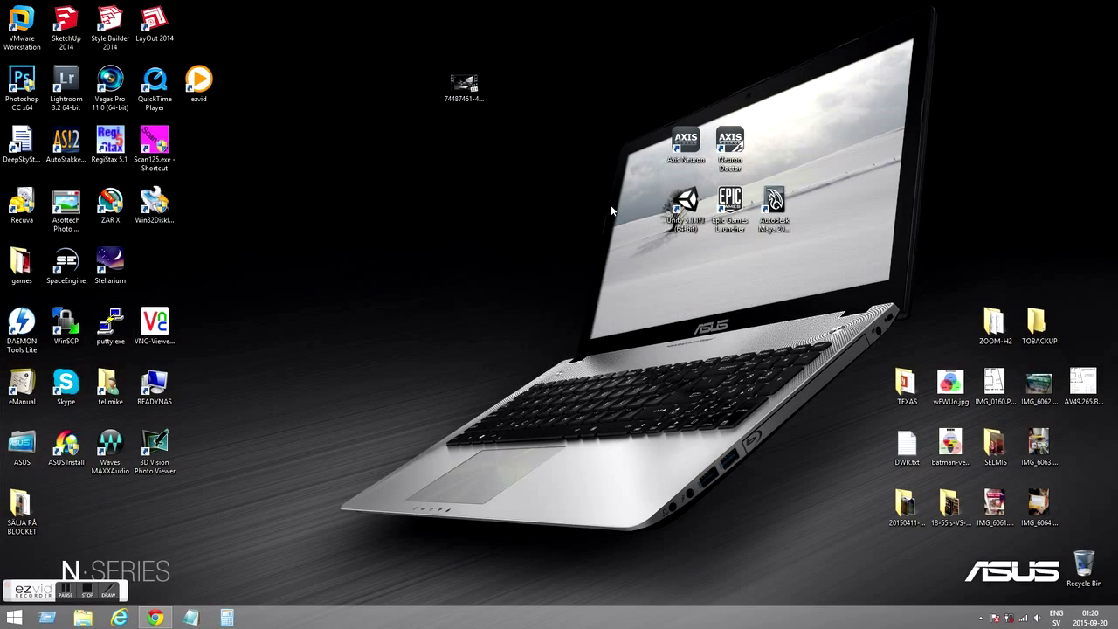
Launch Axis Neuron, dismiss the Quick Start Guide, and connect to the listed motion capture device
{"action": "double_click", "coordinate": [686, 141]}
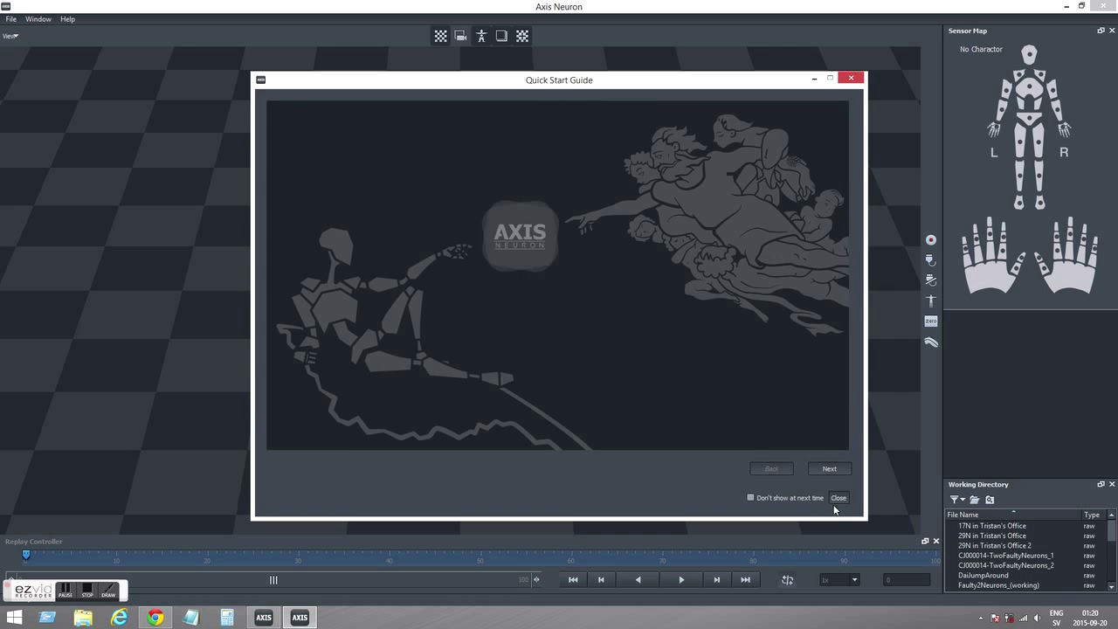
{"action": "left_click", "coordinate": [839, 497]}
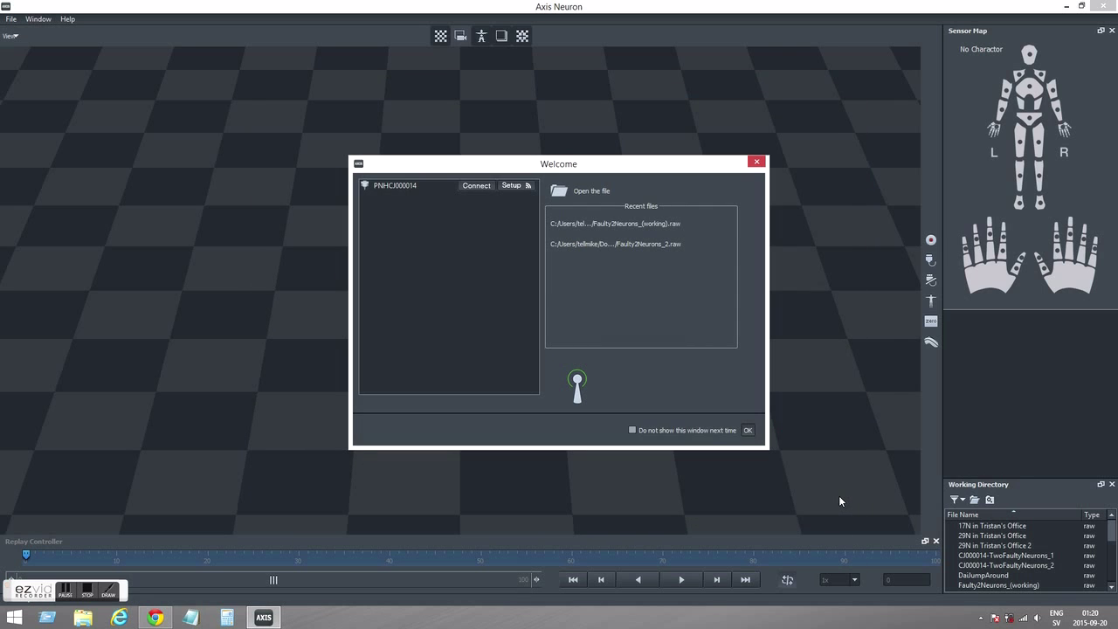
{"action": "left_click", "coordinate": [469, 186]}
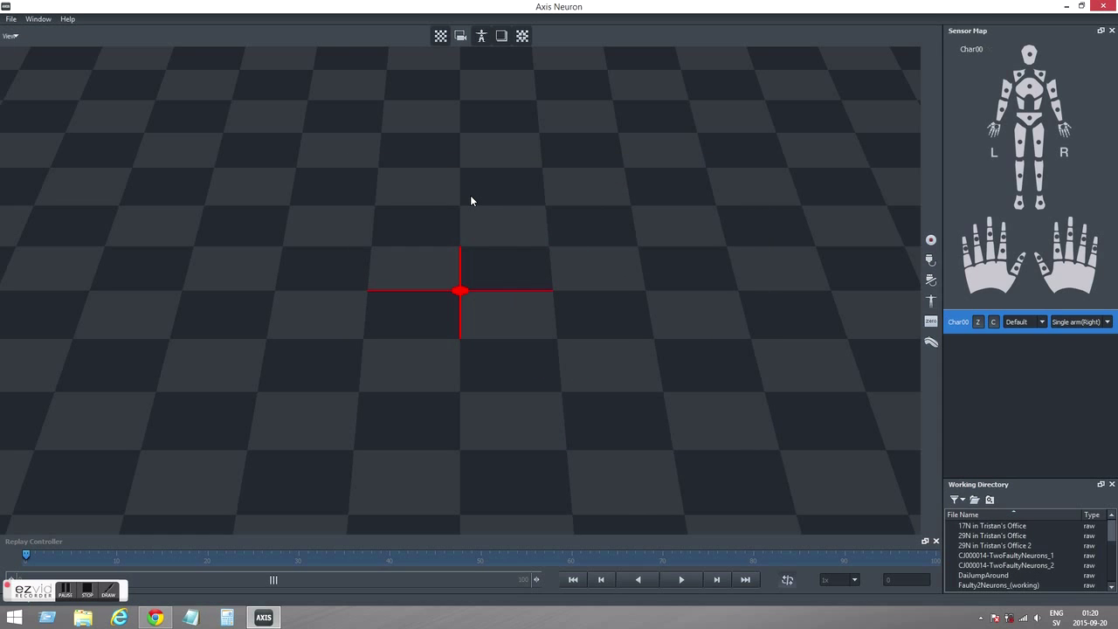
Make sure BVH is enabled in the Broadcasting settings, and accept the settings
{"action": "left_click", "coordinate": [11, 18]}
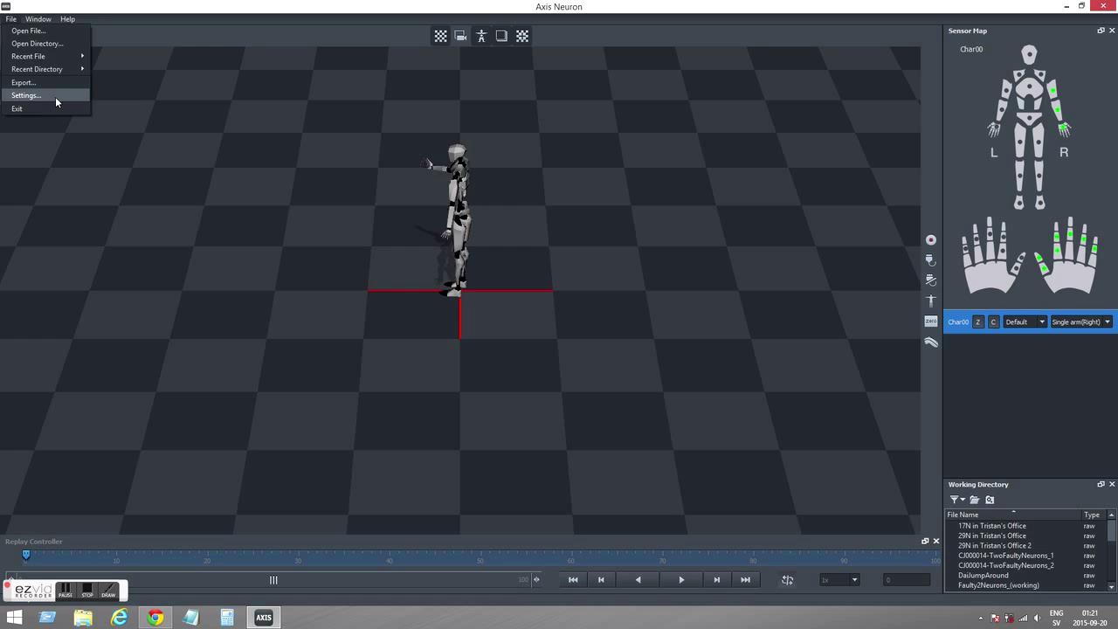
{"action": "left_click", "coordinate": [56, 98]}
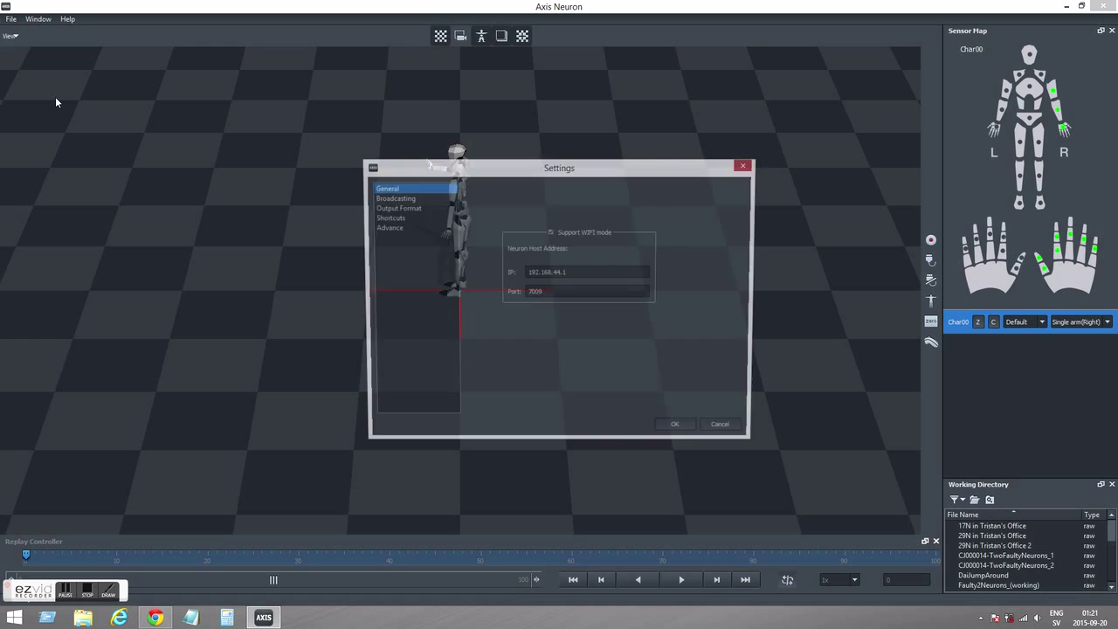
{"action": "left_click", "coordinate": [431, 197]}
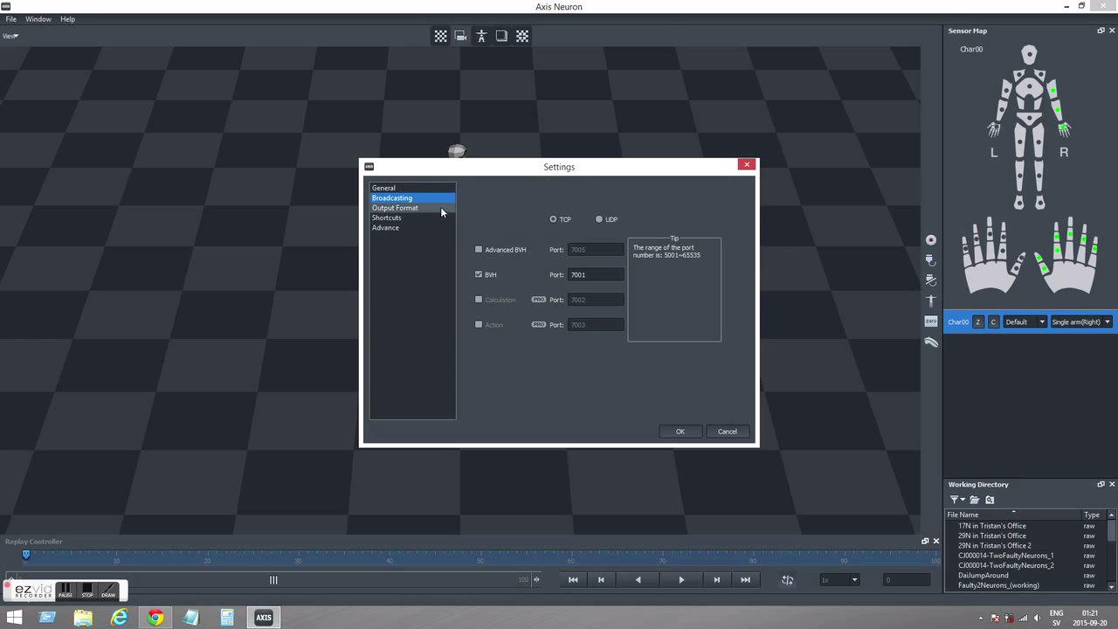
{"action": "left_click", "coordinate": [478, 275]}
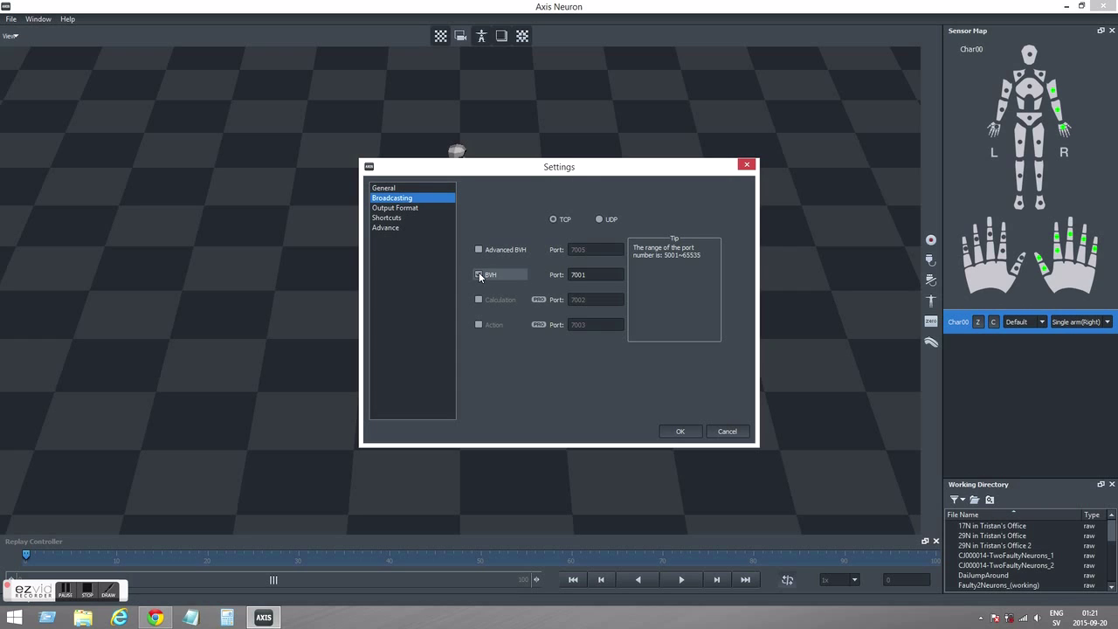
{"action": "left_click", "coordinate": [479, 276]}
{"action": "left_click", "coordinate": [691, 436]}
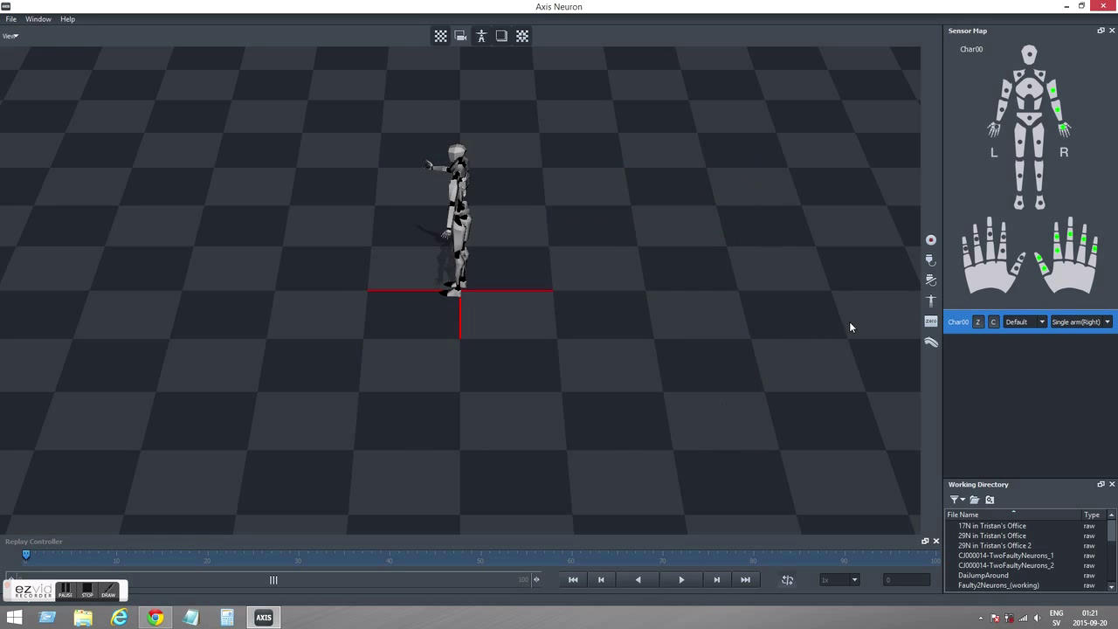
Calibrate the sensors with the Steady, A and T poses, retrying the Steady pose, and inspect the avatar up close
{"action": "left_click", "coordinate": [931, 301]}
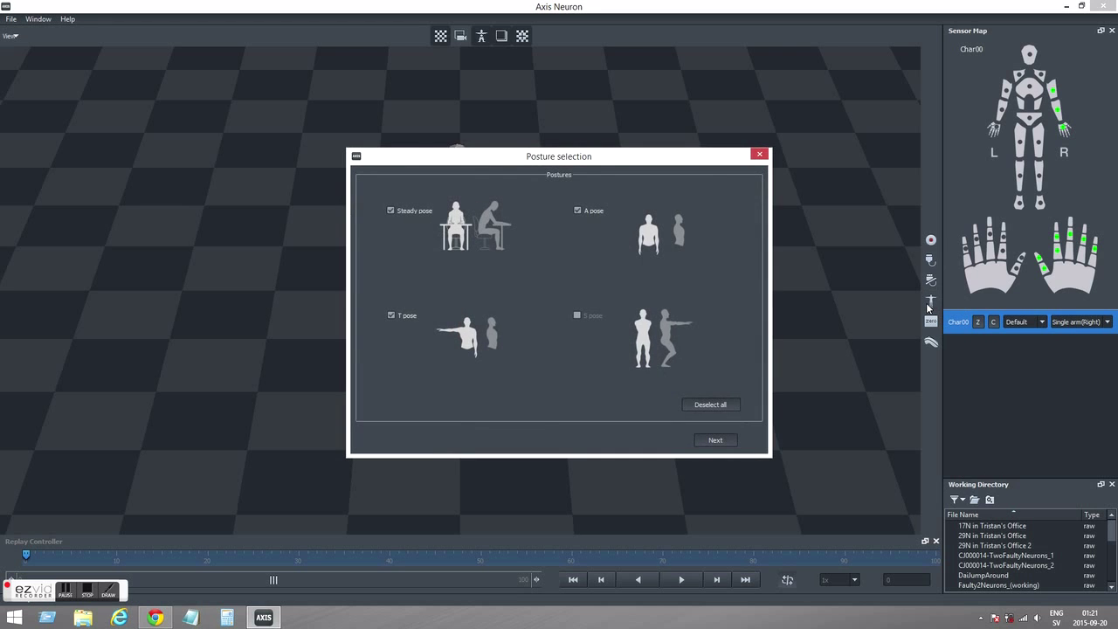
{"action": "left_click", "coordinate": [709, 443]}
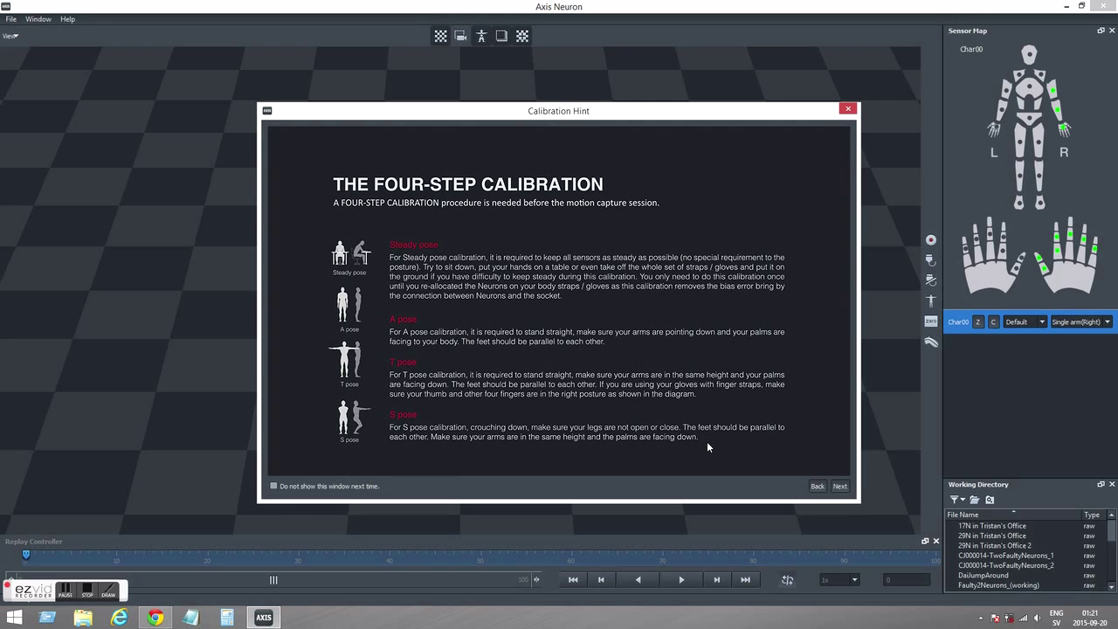
{"action": "left_click", "coordinate": [839, 486]}
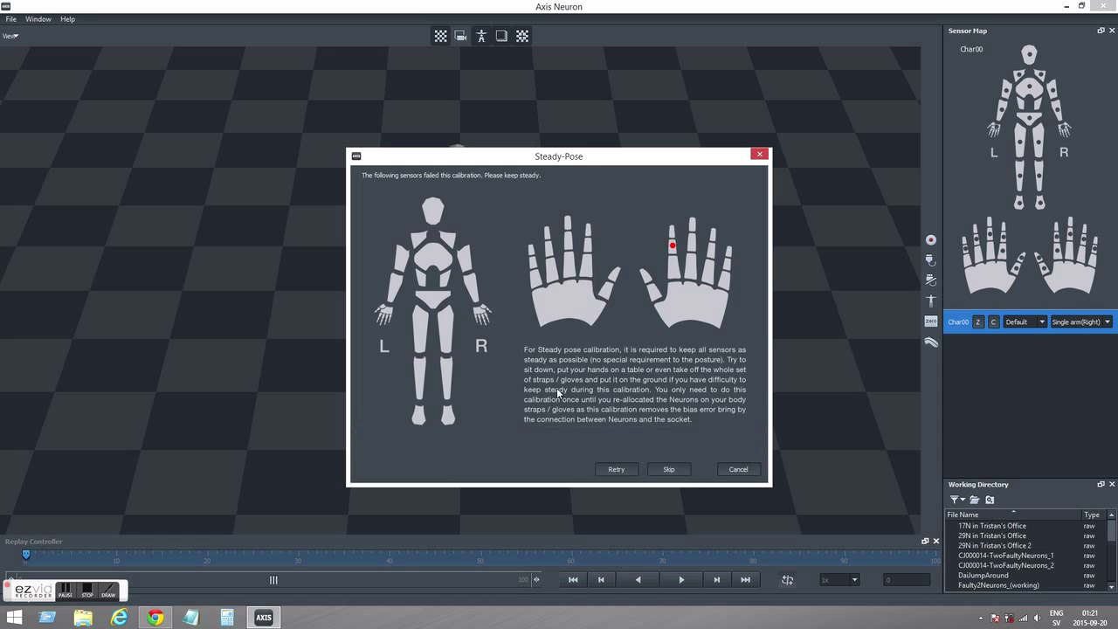
{"action": "left_click", "coordinate": [617, 465]}
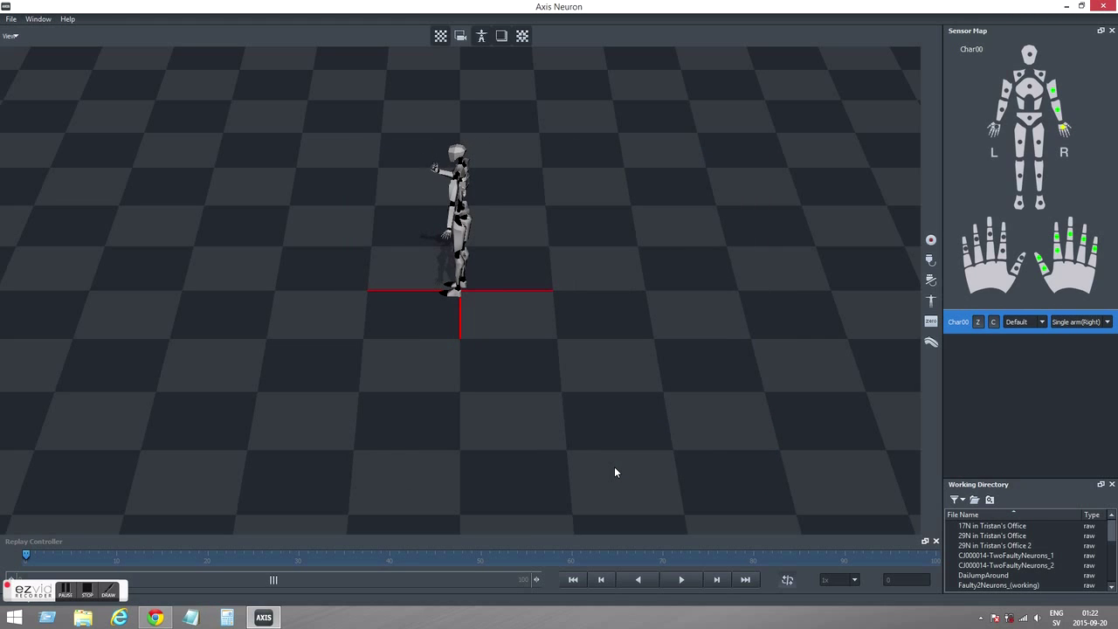
{"action": "scroll", "coordinate": [466, 369], "scroll_direction": "up", "scroll_amount": 4}
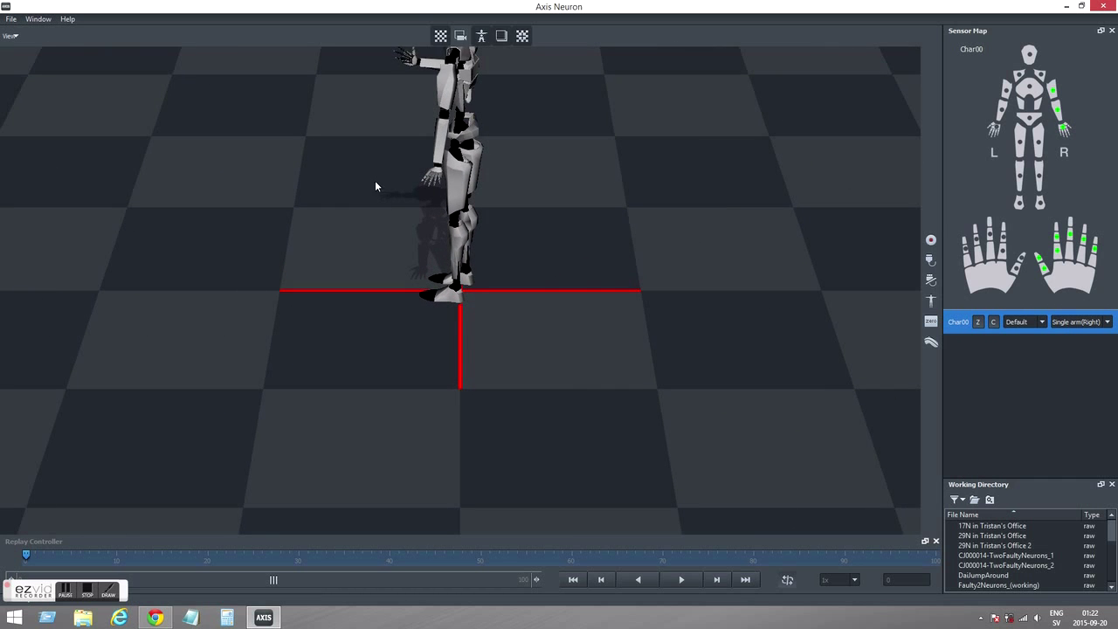
{"action": "left_click_drag", "start_coordinate": [398, 166], "coordinate": [419, 205]}
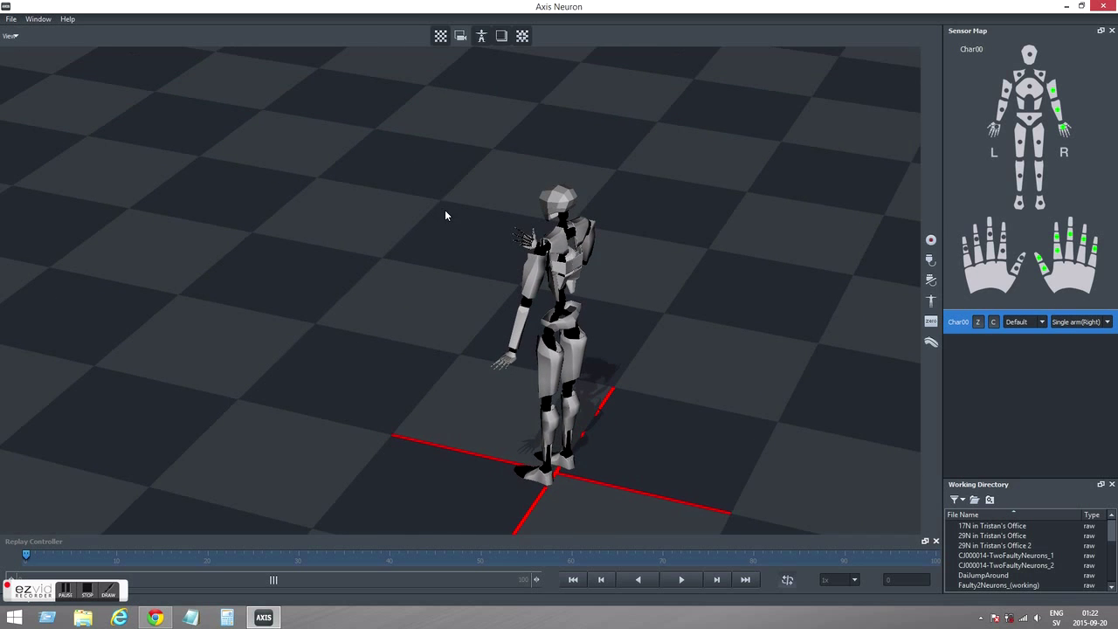
{"action": "scroll", "coordinate": [444, 215], "scroll_direction": "up", "scroll_amount": 5}
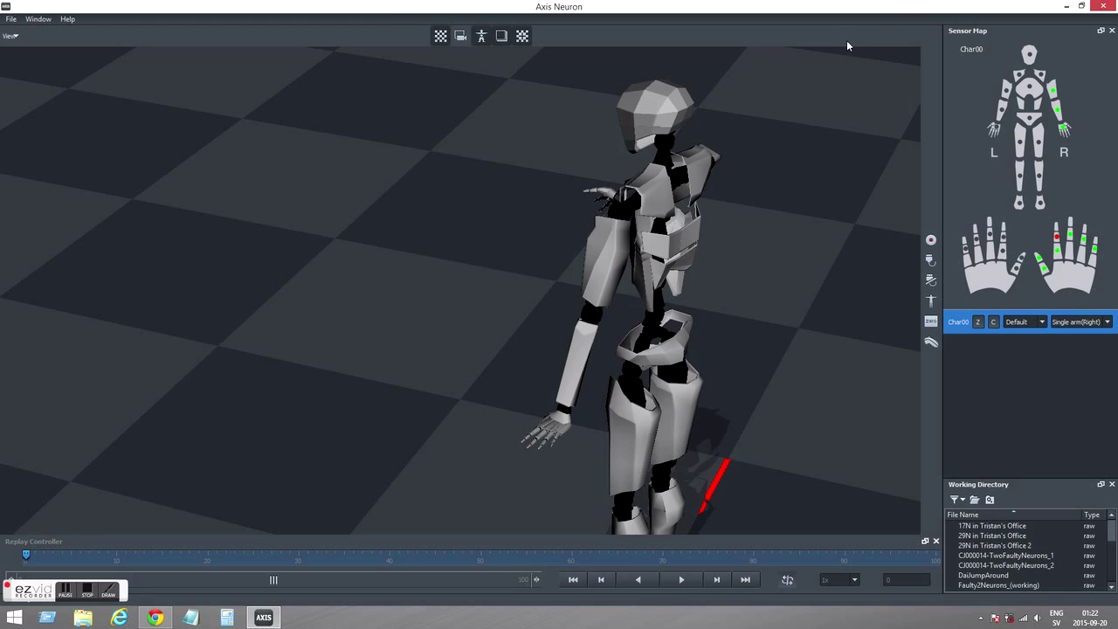
Switch to Unity and create a new 3D project named HelloPN in D:\projects\unity
{"action": "left_click", "coordinate": [1067, 6]}
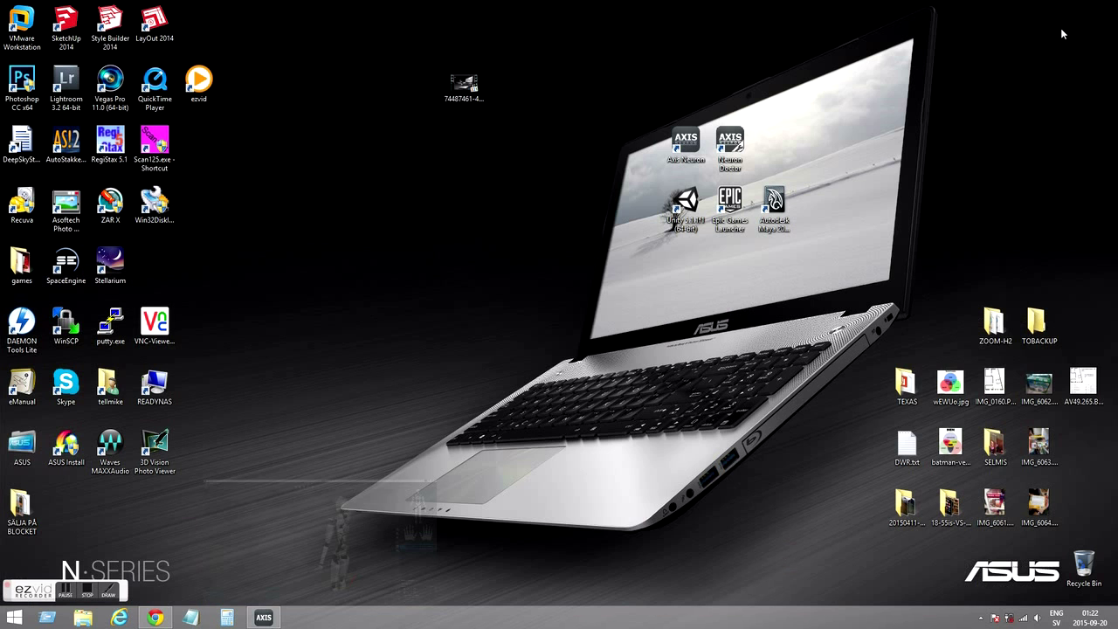
{"action": "double_click", "coordinate": [687, 203]}
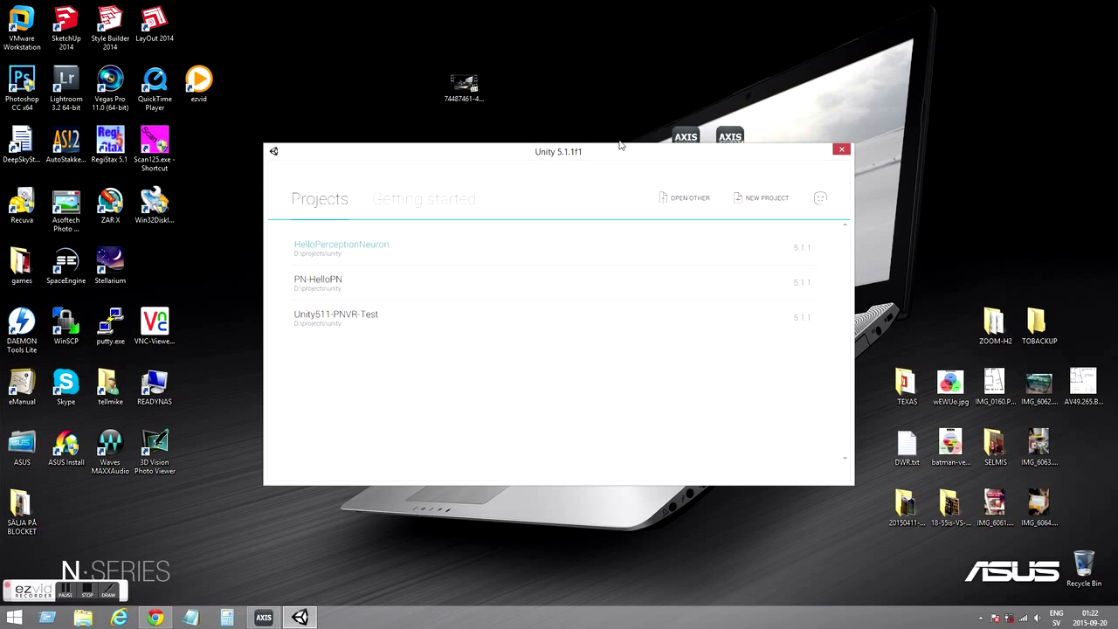
{"action": "left_click", "coordinate": [759, 200]}
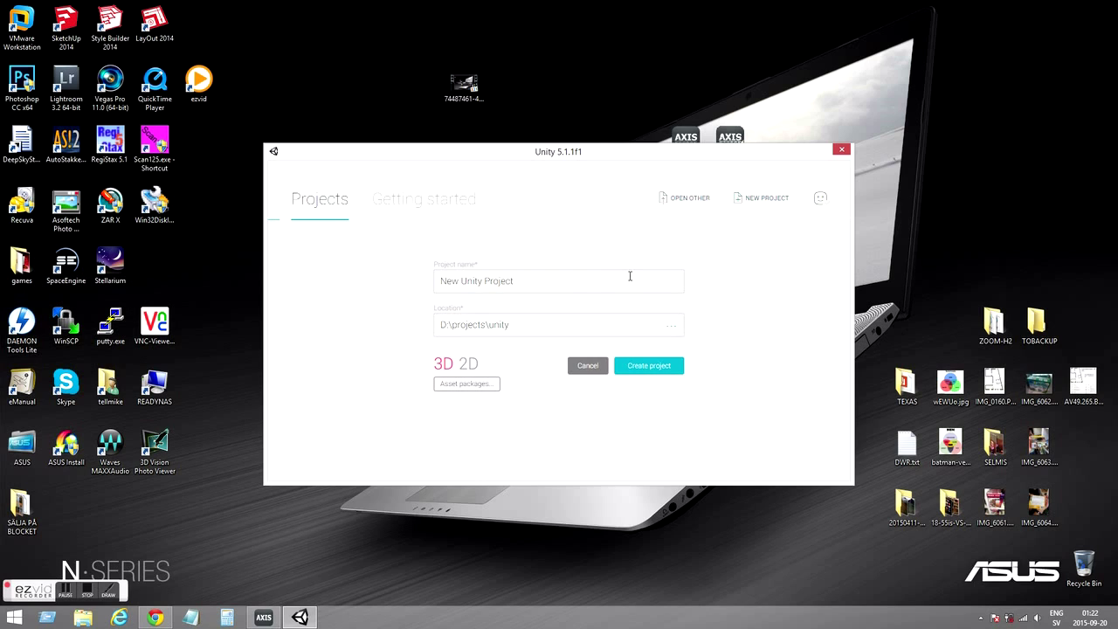
{"action": "left_click_drag", "start_coordinate": [572, 287], "coordinate": [427, 278]}
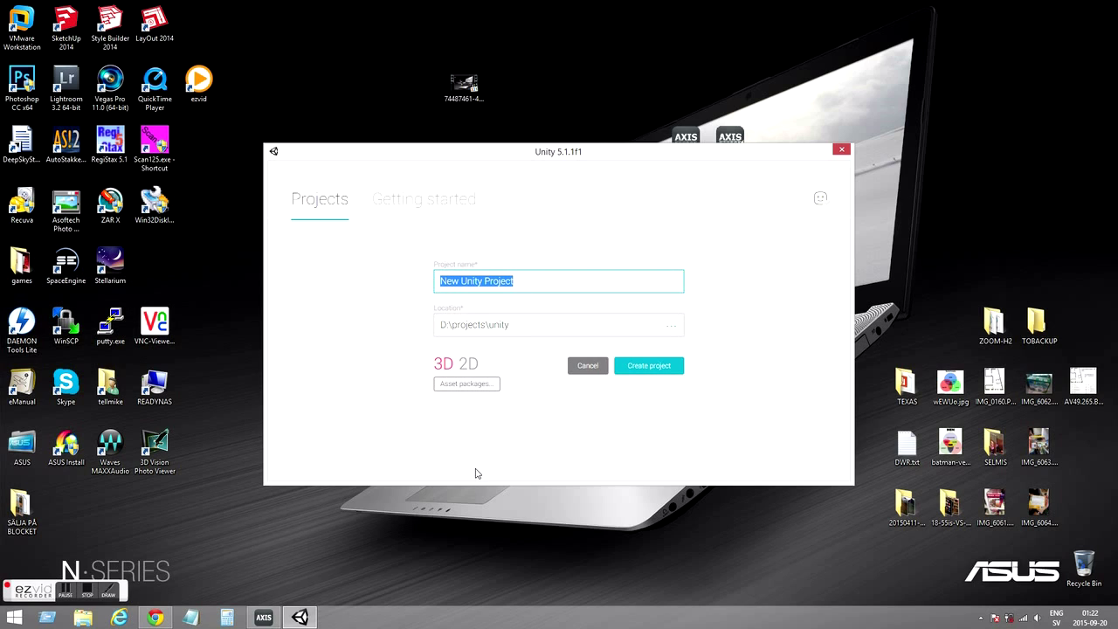
{"action": "type", "text": "HelloPN"}
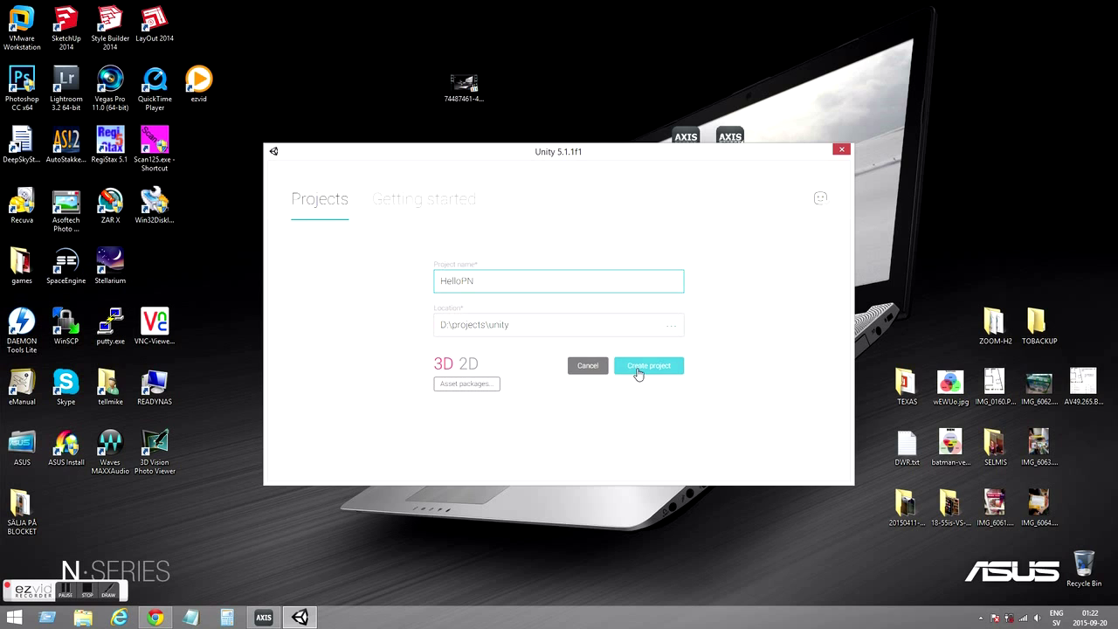
{"action": "left_click", "coordinate": [637, 369]}
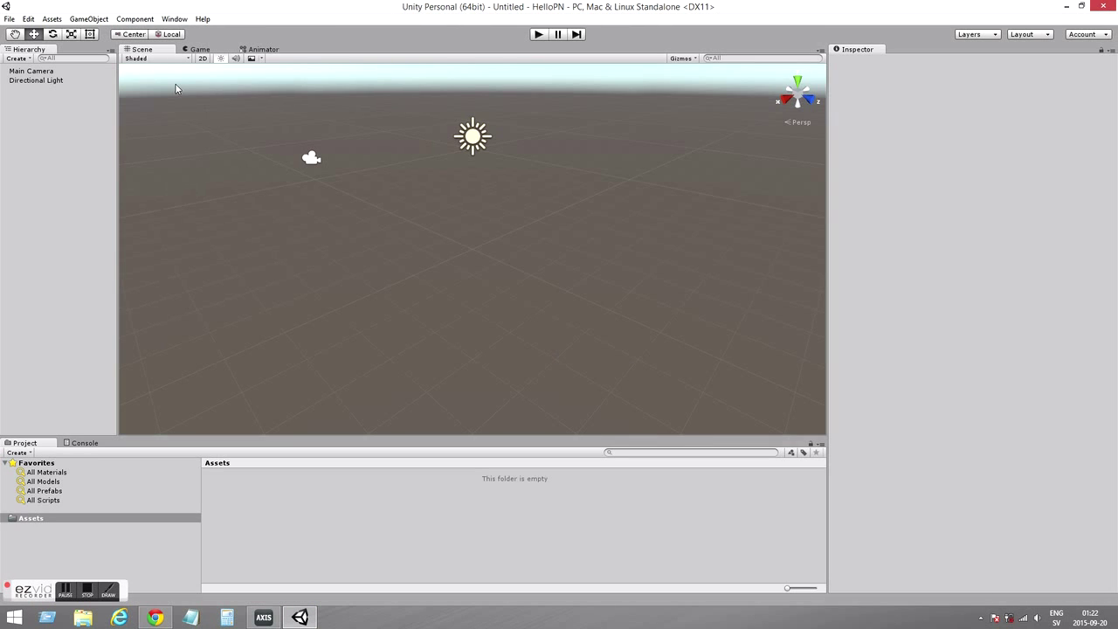
Choose PerceptionNeuronUnityIntegration.unitypackage from the PerceptionNeuronUnityIntegration_0.2.2 folder inside projects\unity\_PnSDK as the custom package to import
{"action": "left_click", "coordinate": [52, 19]}
{"action": "mouse_move", "coordinate": [78, 105]}
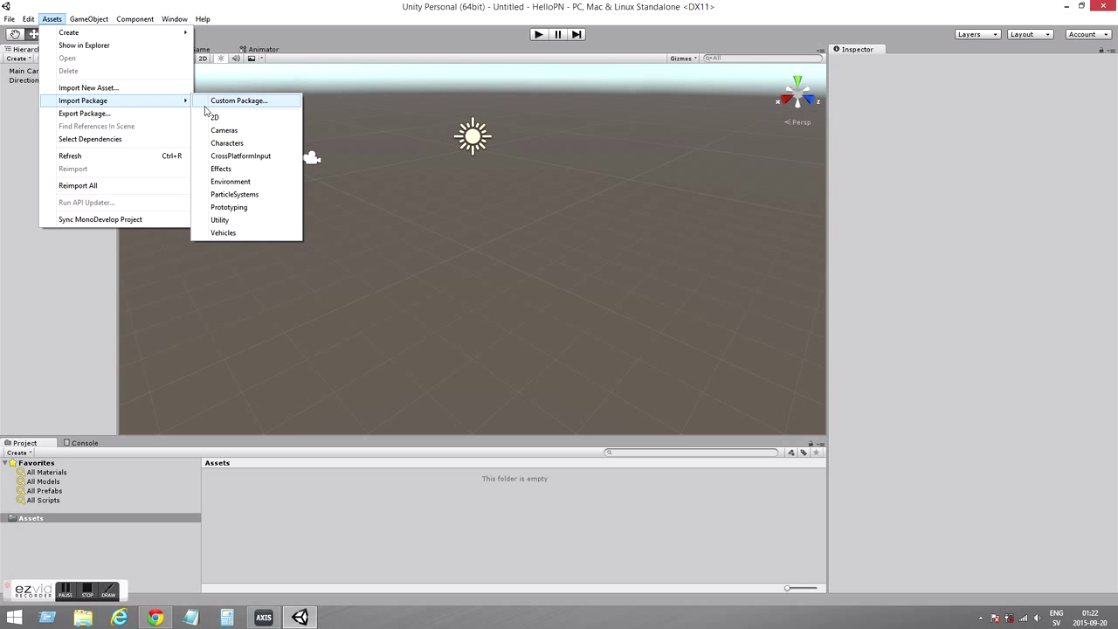
{"action": "left_click", "coordinate": [238, 101]}
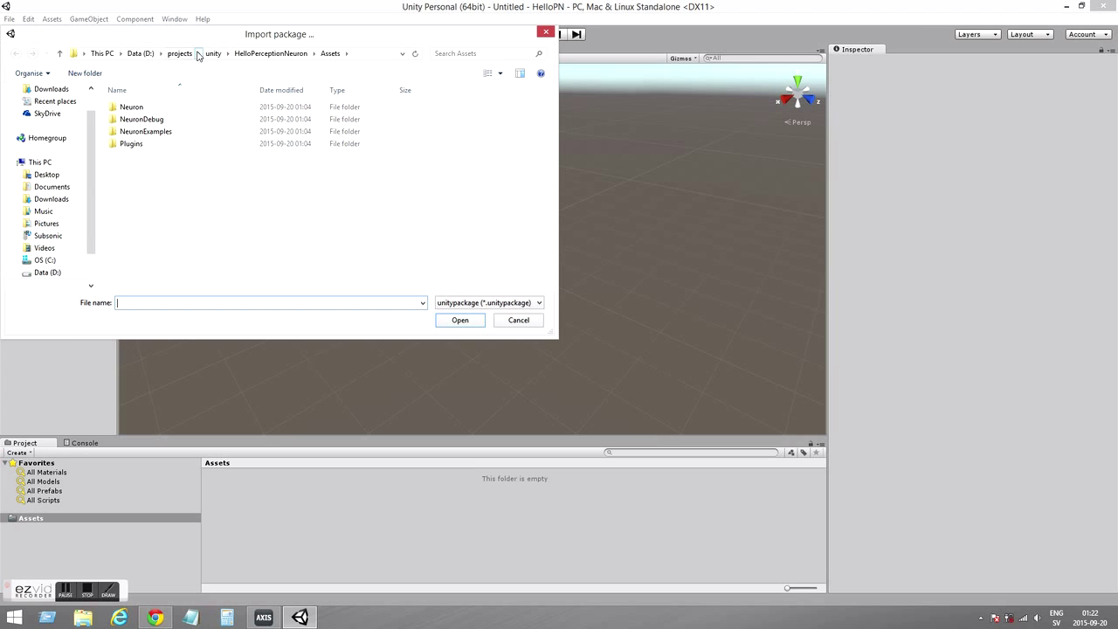
{"action": "left_click", "coordinate": [181, 54]}
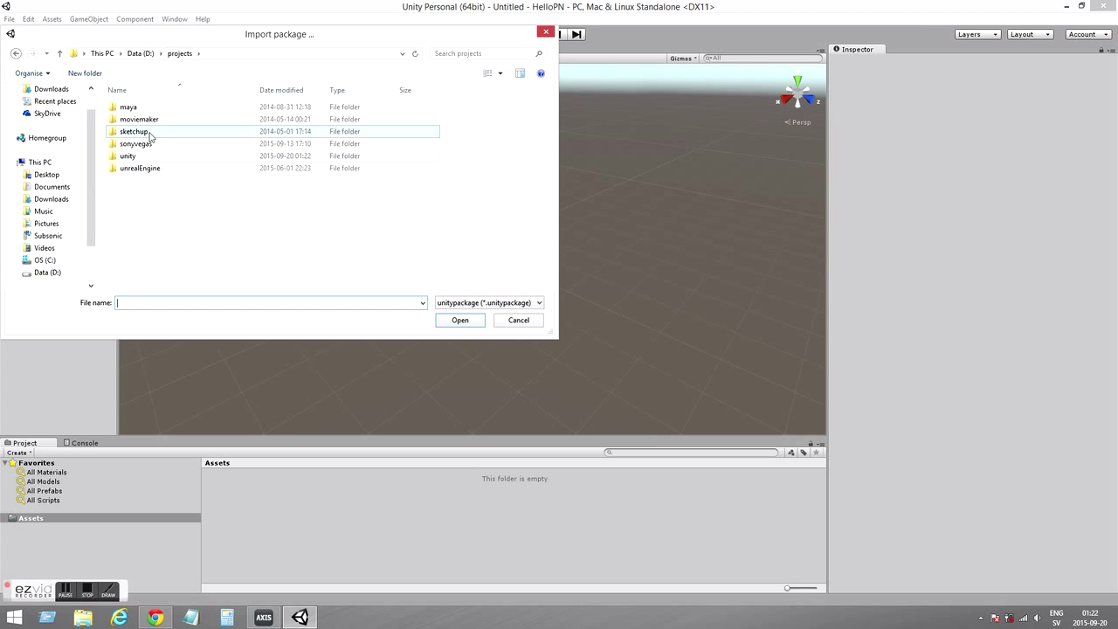
{"action": "double_click", "coordinate": [138, 157]}
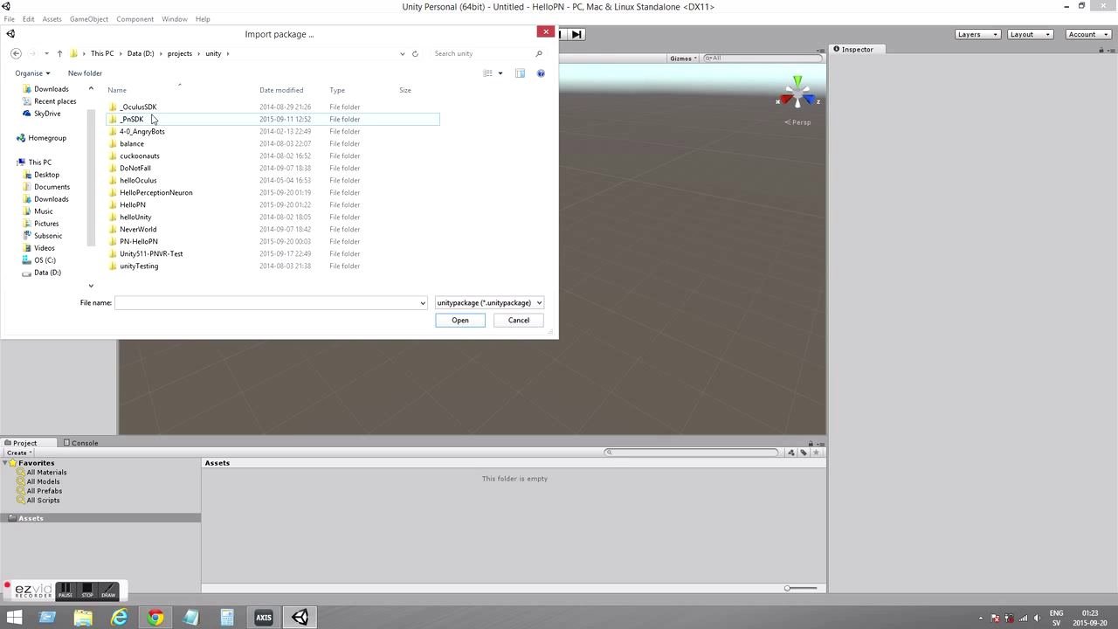
{"action": "double_click", "coordinate": [153, 118]}
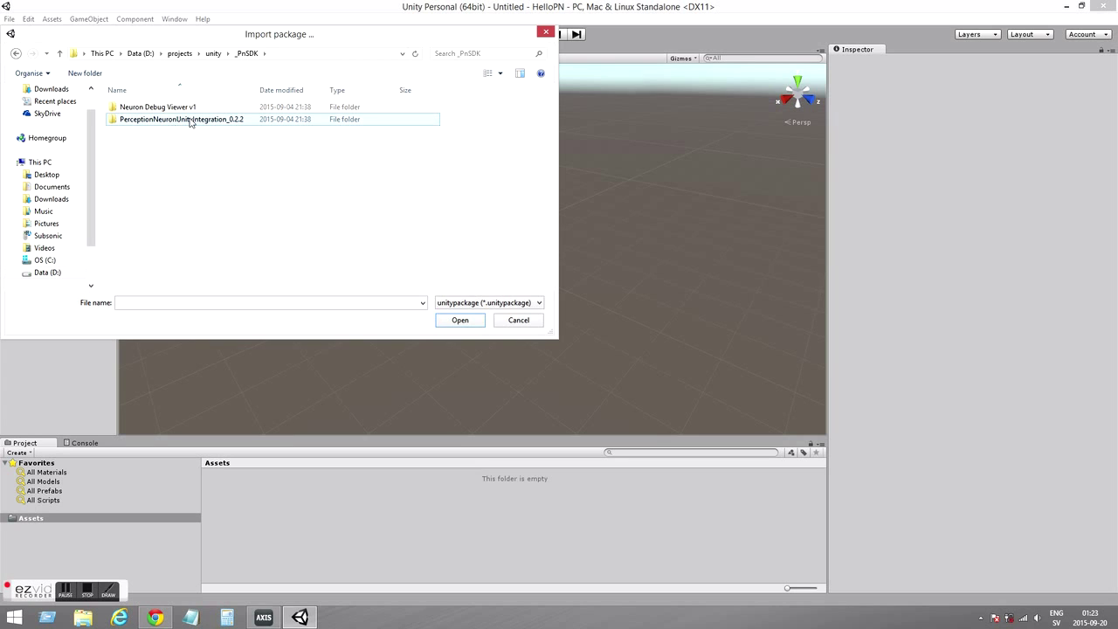
{"action": "double_click", "coordinate": [193, 120]}
{"action": "double_click", "coordinate": [182, 109]}
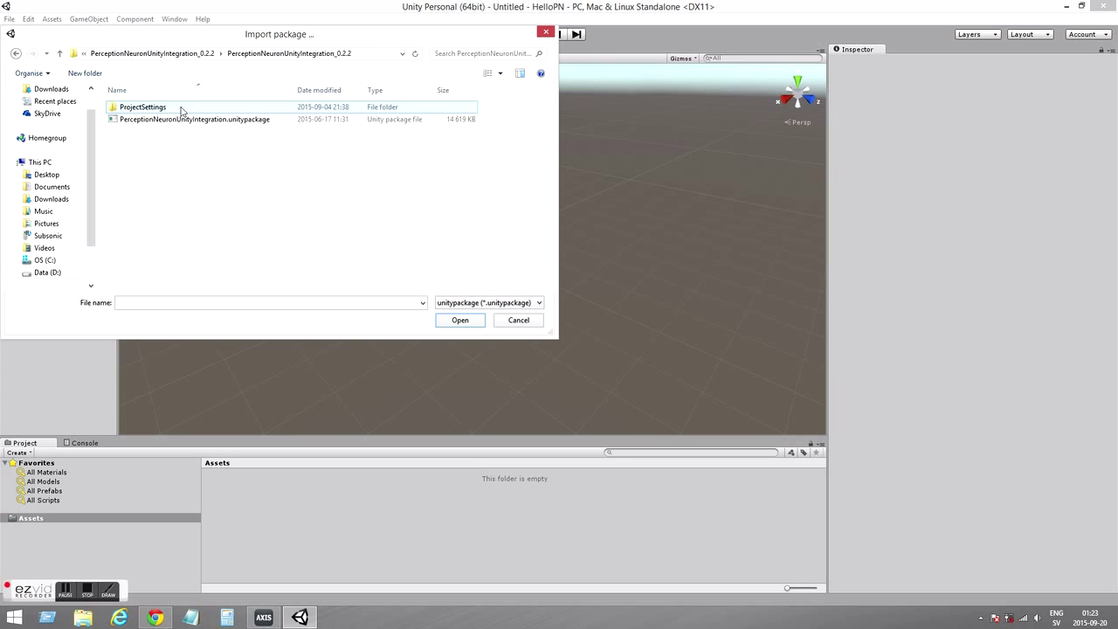
{"action": "left_click", "coordinate": [185, 120]}
{"action": "left_click", "coordinate": [460, 320]}
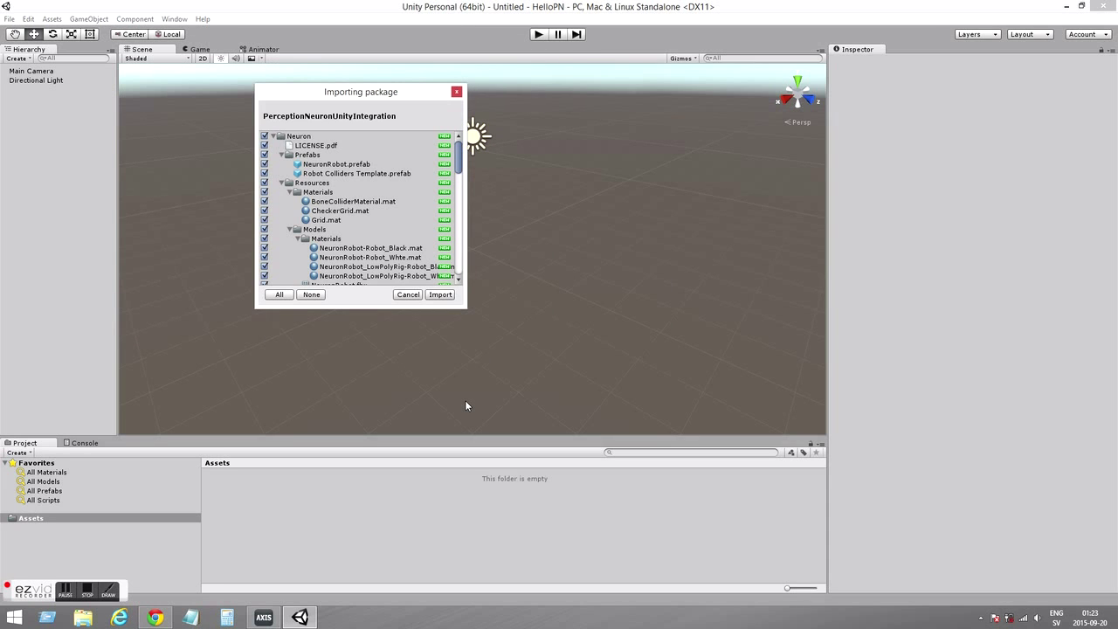
Import all contents of the PerceptionNeuronUnityIntegration package and let Unity update the obsolete APIs
{"action": "left_click", "coordinate": [436, 296]}
{"action": "left_click_drag", "start_coordinate": [458, 157], "coordinate": [474, 137]}
{"action": "left_click", "coordinate": [442, 295]}
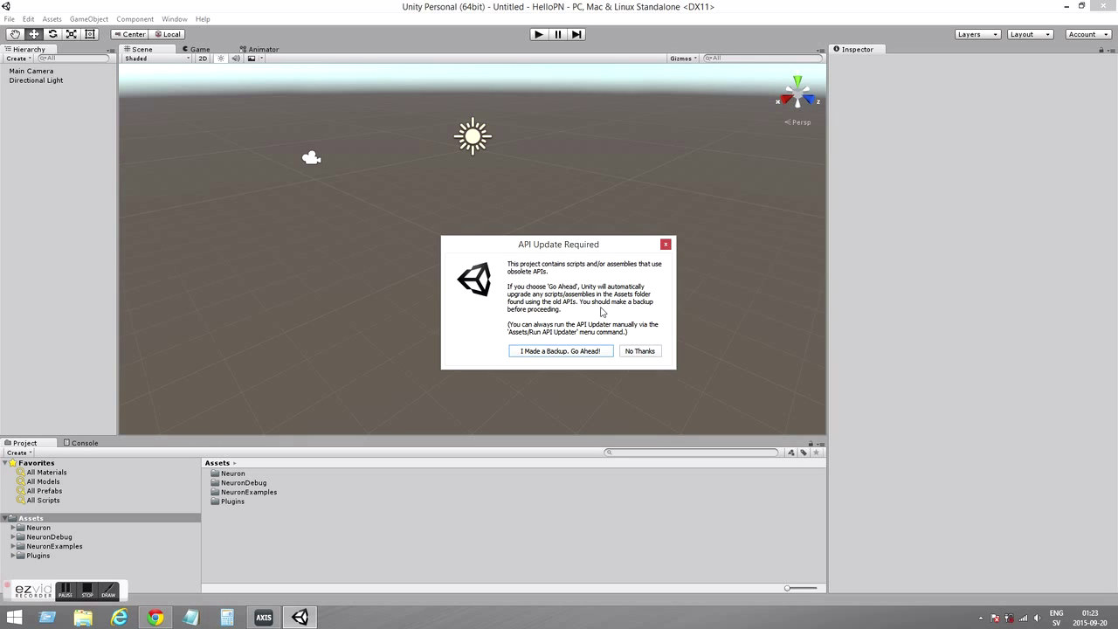
{"action": "left_click", "coordinate": [552, 351]}
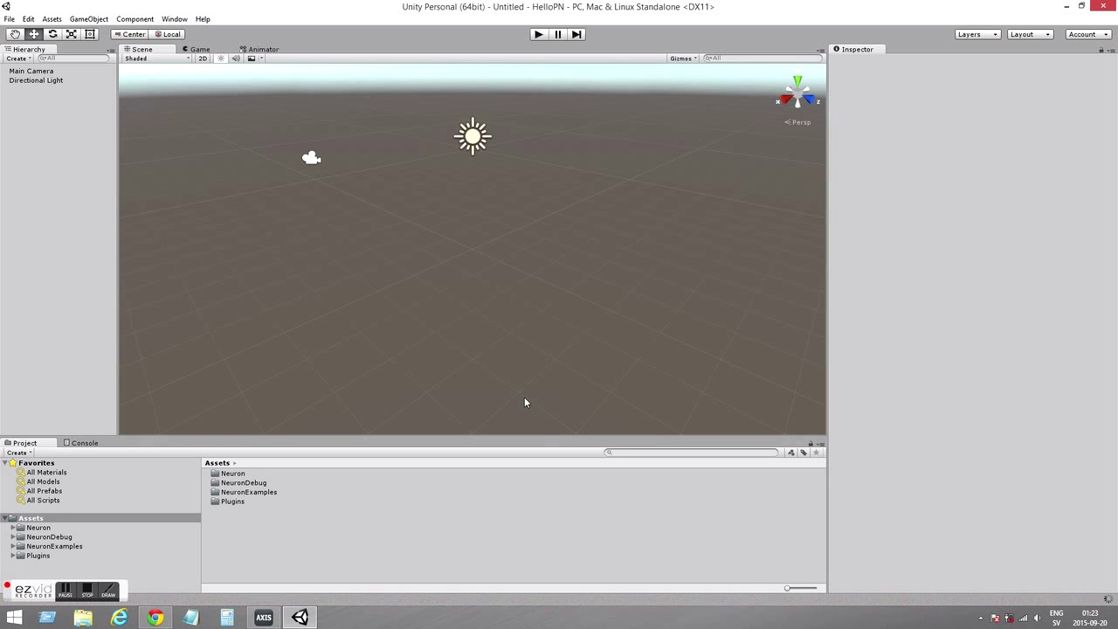
Place the NeuronRobot prefab from the Neuron/Prefabs folder in the scene near the grid's centre
{"action": "left_click", "coordinate": [11, 527]}
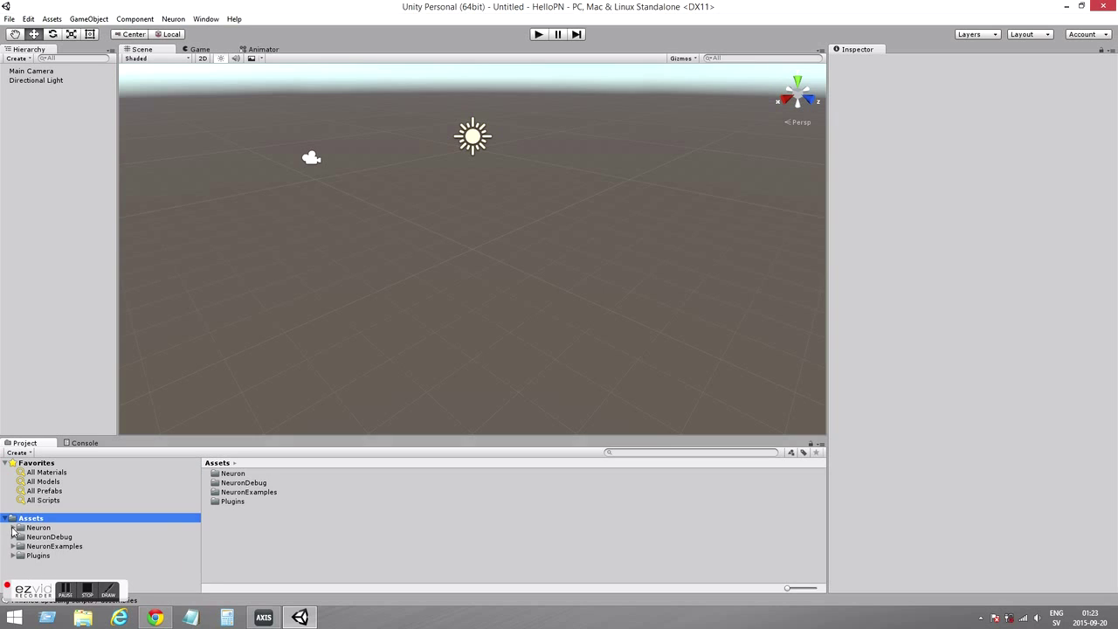
{"action": "scroll", "coordinate": [43, 547], "scroll_direction": "down", "scroll_amount": 1}
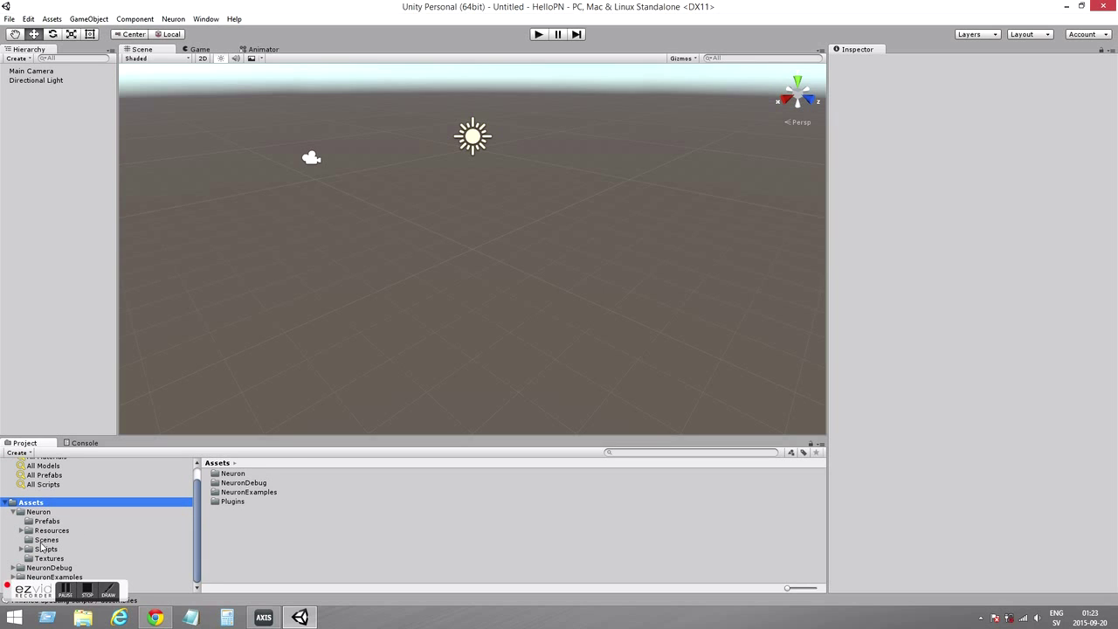
{"action": "left_click", "coordinate": [43, 524]}
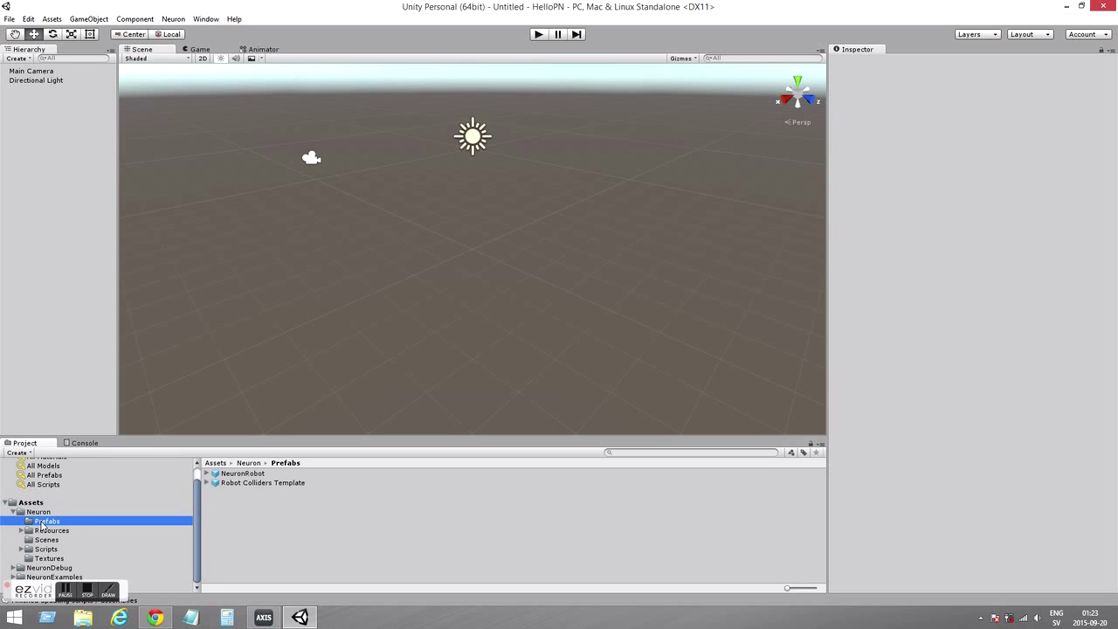
{"action": "left_click", "coordinate": [254, 474]}
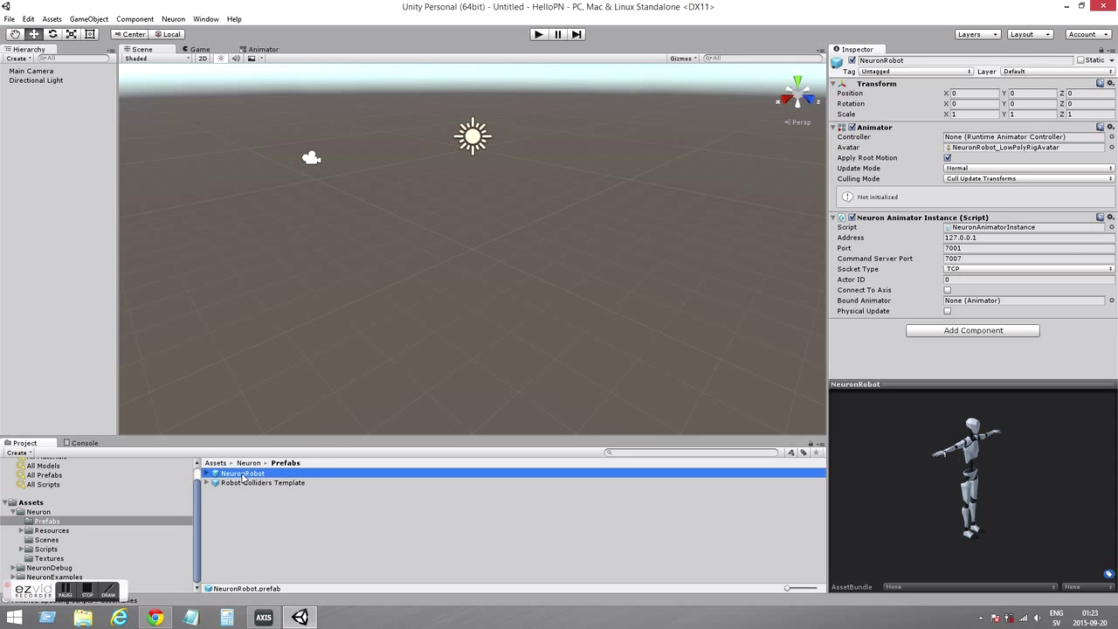
{"action": "left_click_drag", "start_coordinate": [244, 475], "coordinate": [481, 248]}
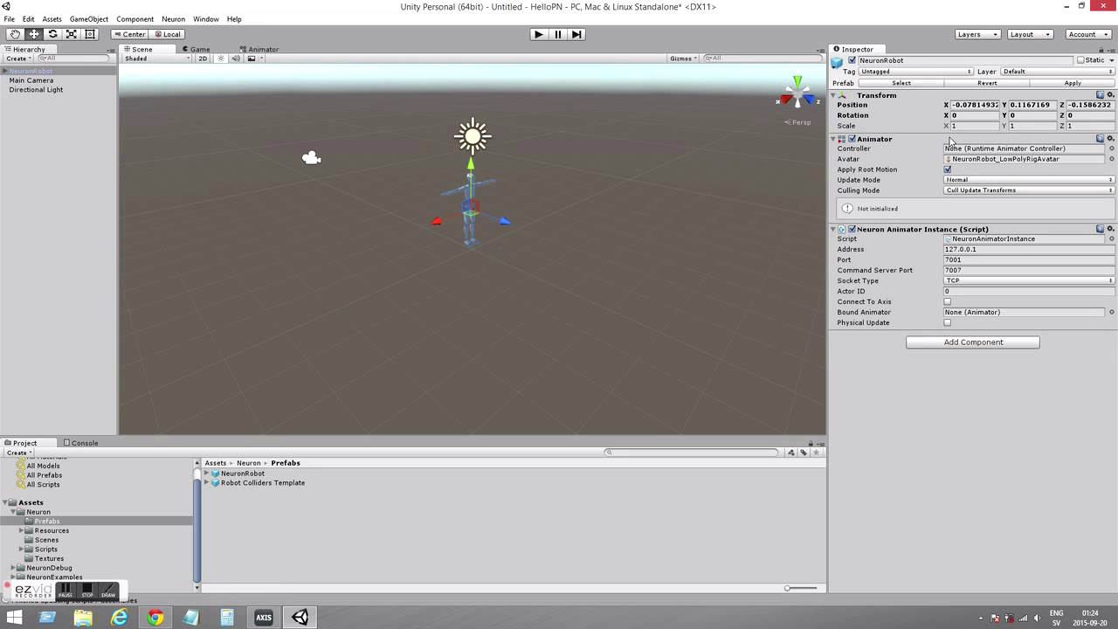
Set the NeuronRobot's position to 0 on X, Y and Z
{"action": "left_click", "coordinate": [971, 104]}
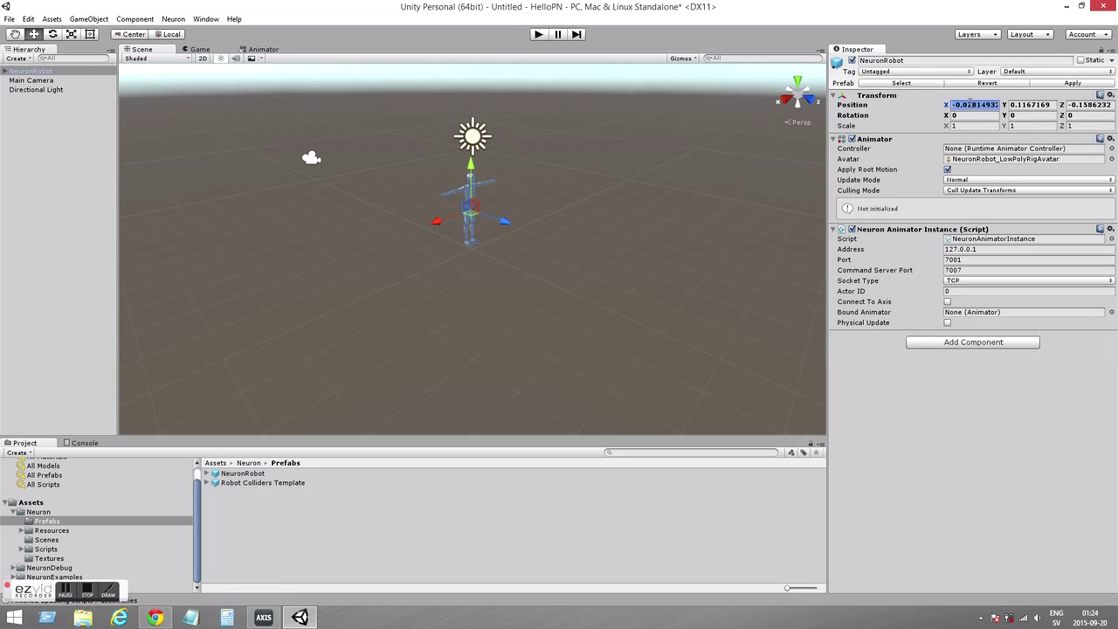
{"action": "type", "text": "-0"}
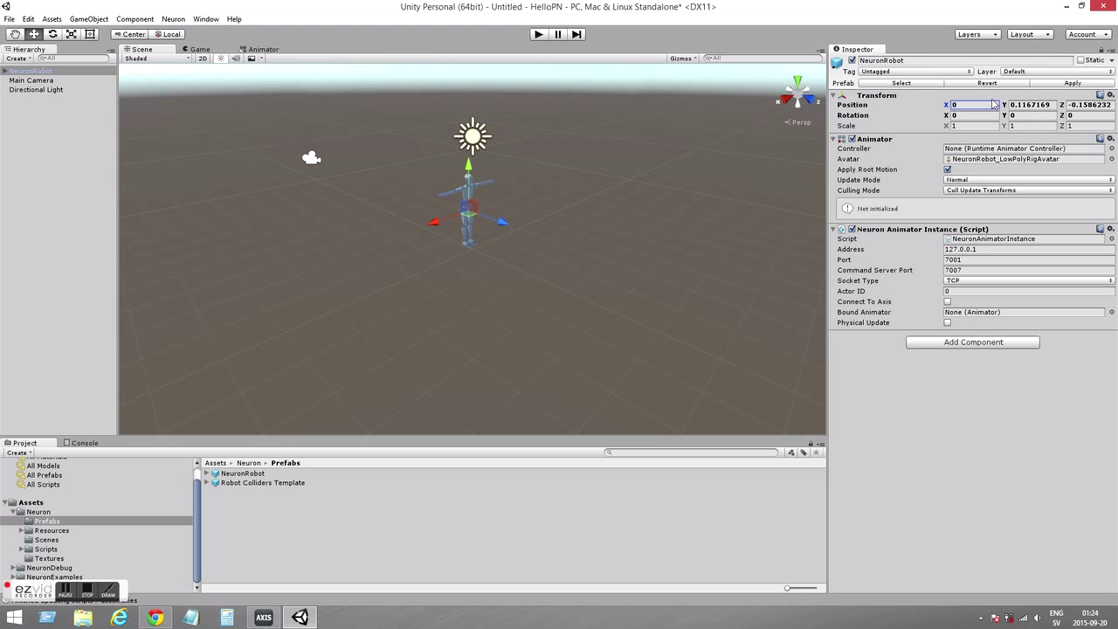
{"action": "left_click", "coordinate": [1053, 104]}
{"action": "type", "text": "0"}
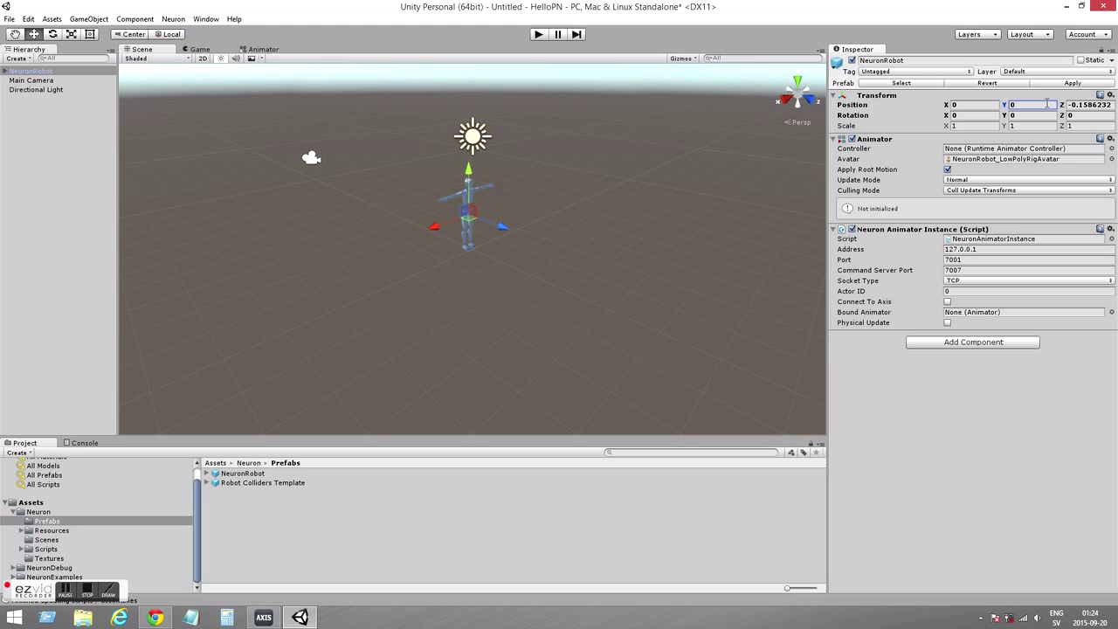
{"action": "left_click", "coordinate": [1112, 105]}
{"action": "type", "text": "0"}
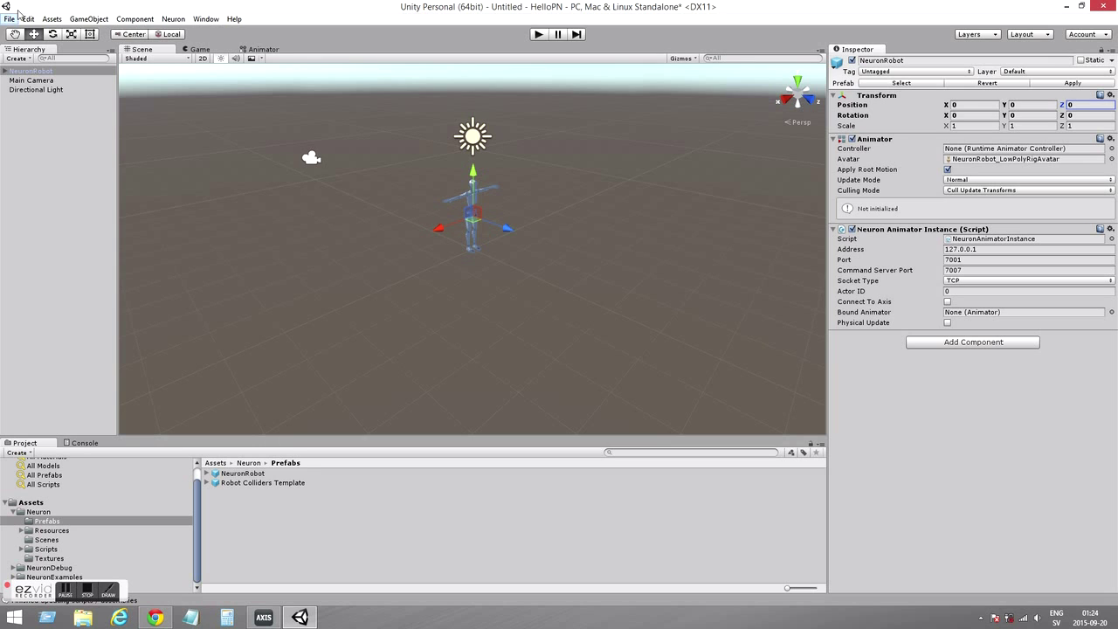
Add a 3D Plane to the scene as a floor under the robot
{"action": "left_click", "coordinate": [87, 20]}
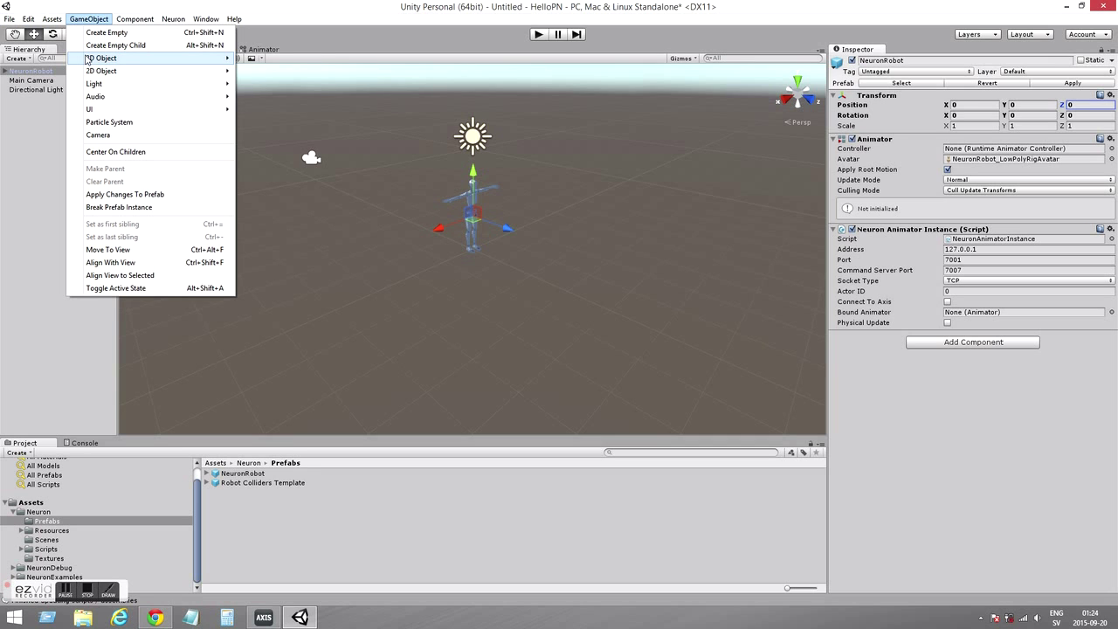
{"action": "mouse_move", "coordinate": [128, 59]}
{"action": "left_click", "coordinate": [287, 108]}
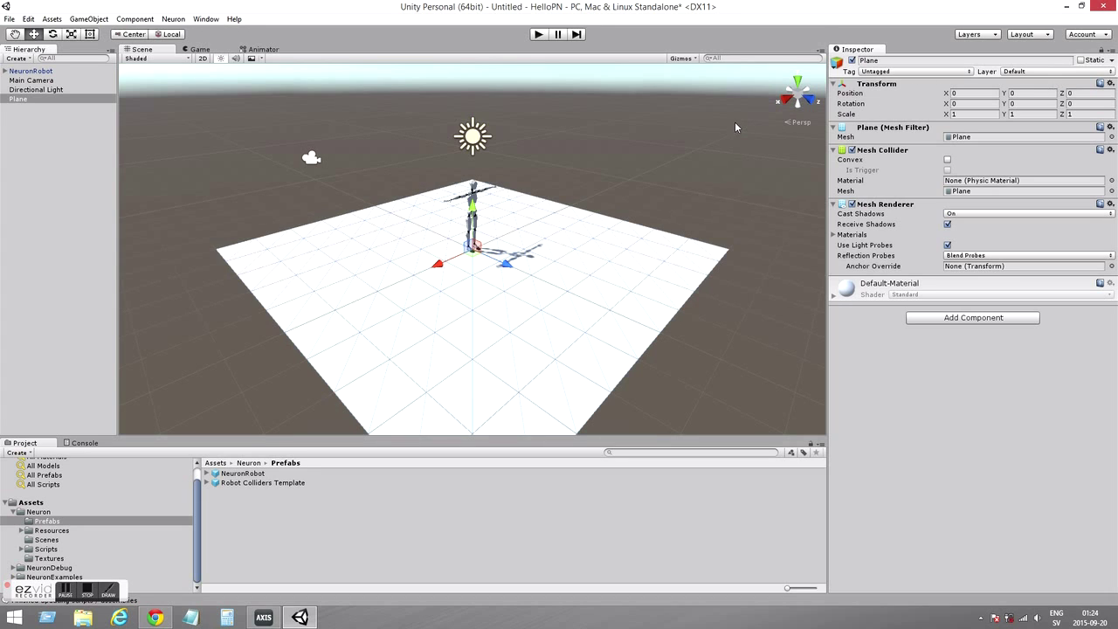
{"action": "left_click", "coordinate": [711, 122]}
Move the Main Camera to about Y 1.72 and Z -2.43, and tilt it about 16° down toward the robot
{"action": "scroll", "coordinate": [383, 186], "scroll_direction": "up", "scroll_amount": 5}
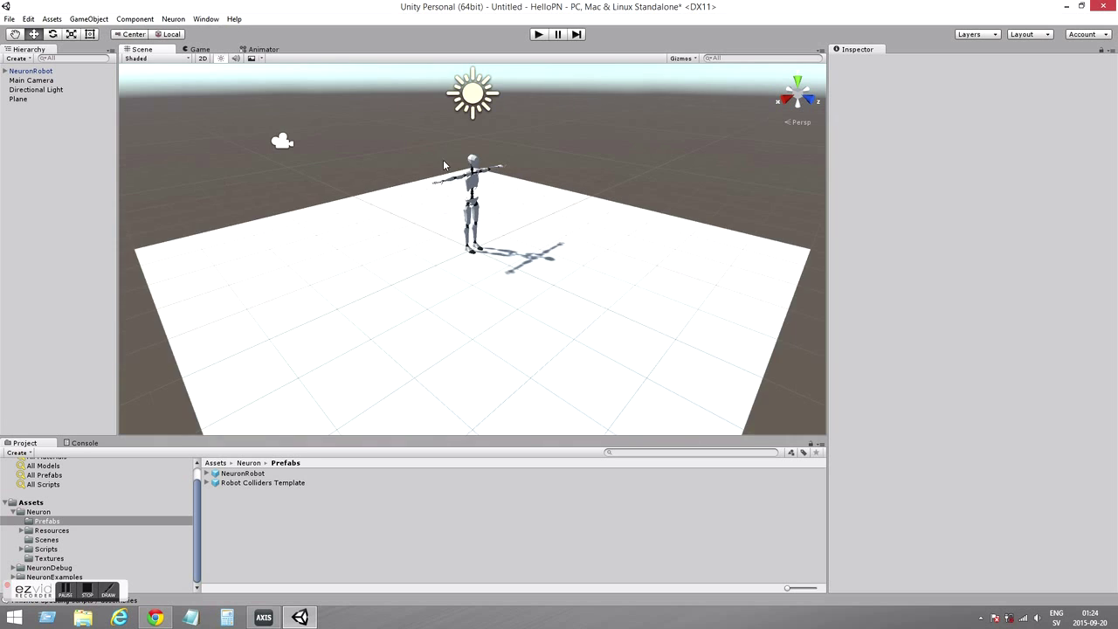
{"action": "middle_click_drag", "start_coordinate": [390, 122], "coordinate": [392, 161]}
{"action": "left_click", "coordinate": [295, 160]}
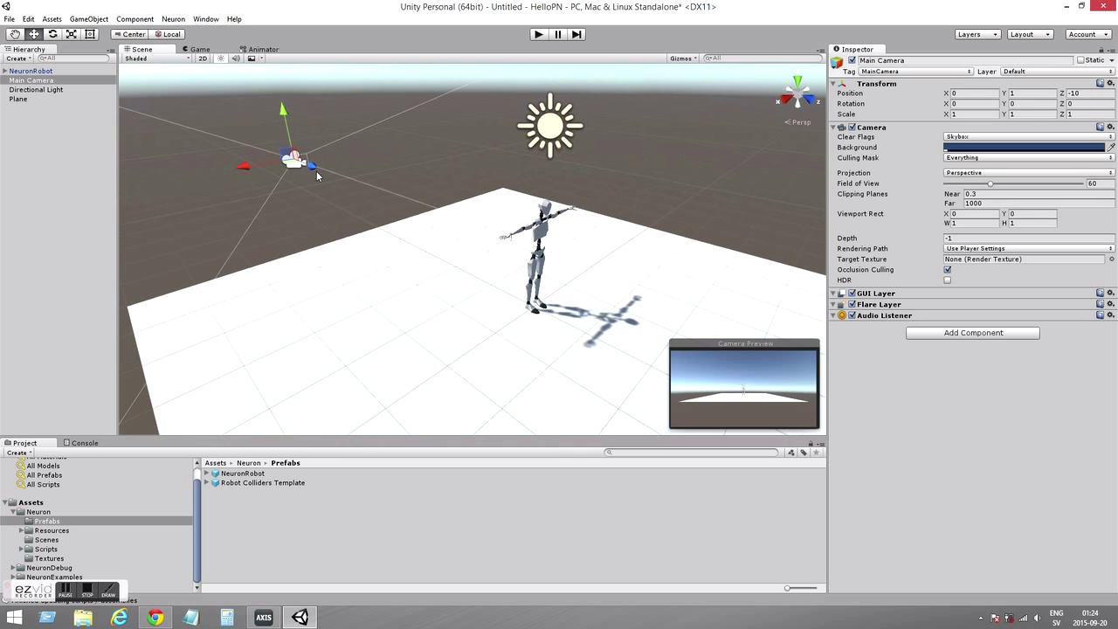
{"action": "left_click_drag", "start_coordinate": [333, 182], "coordinate": [392, 217]}
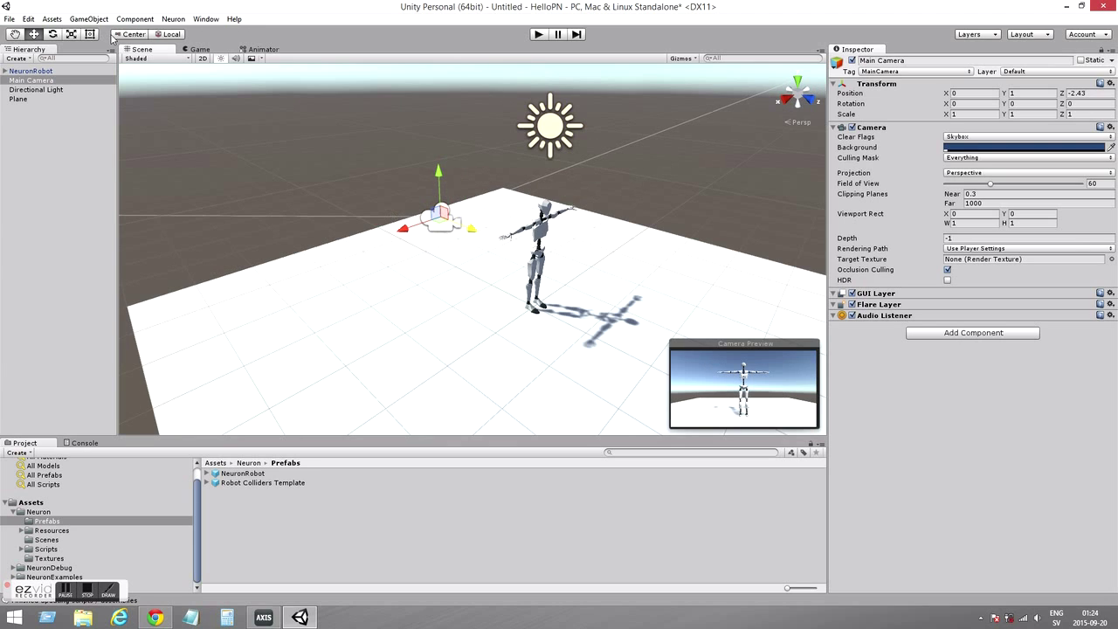
{"action": "left_click_drag", "start_coordinate": [438, 170], "coordinate": [441, 136]}
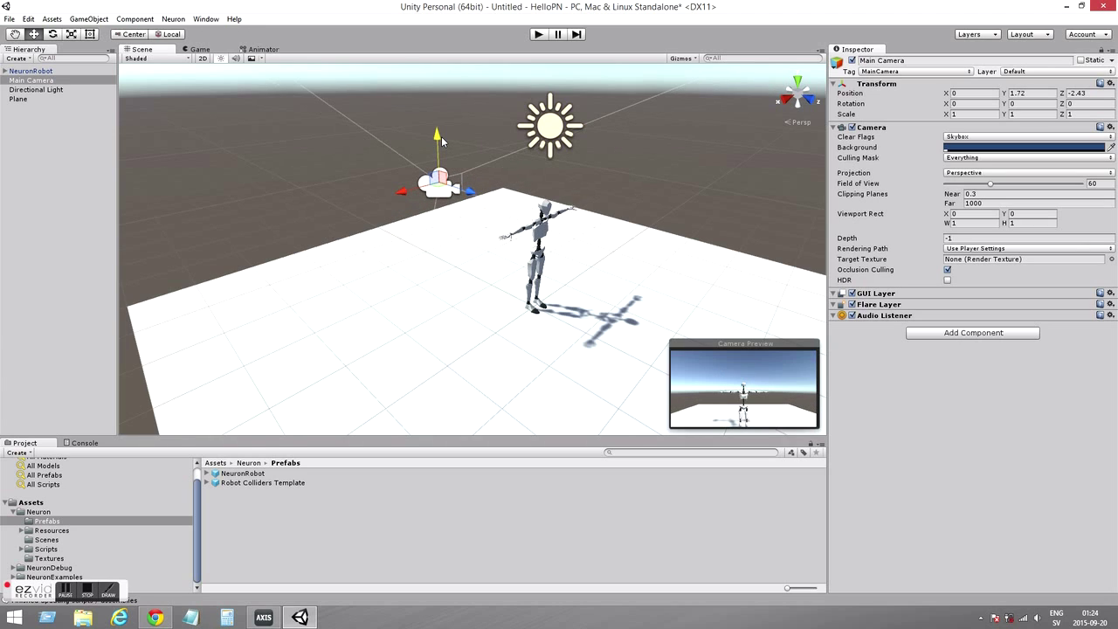
{"action": "left_click", "coordinate": [55, 35]}
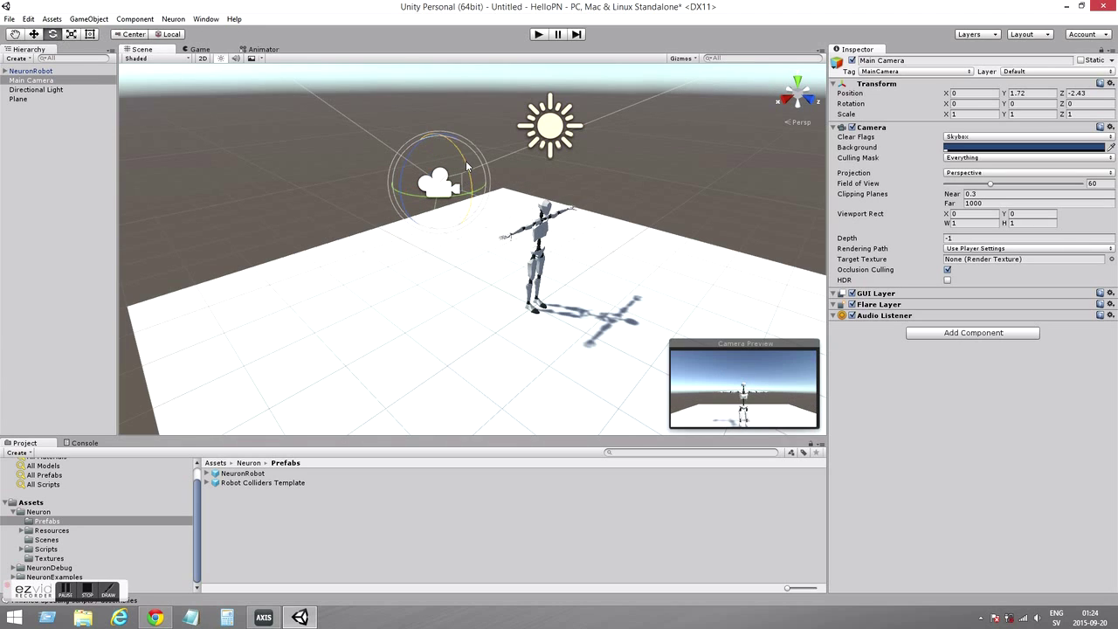
{"action": "left_click_drag", "start_coordinate": [468, 173], "coordinate": [473, 190]}
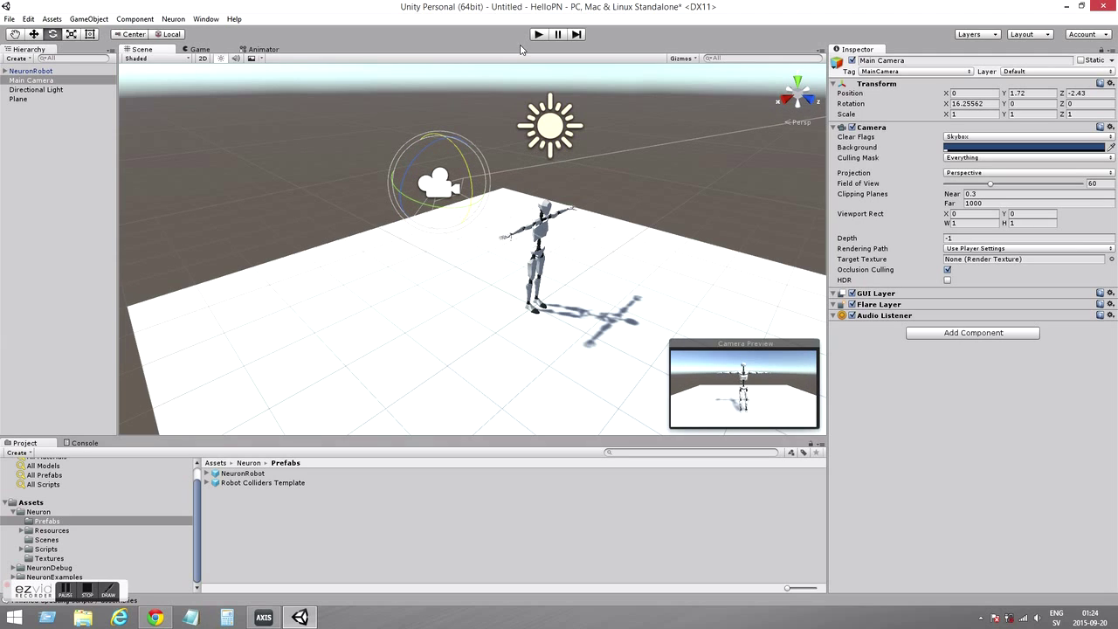
Run the scene in play mode to check the camera's framing of the robot, and stop it
{"action": "left_click", "coordinate": [505, 88]}
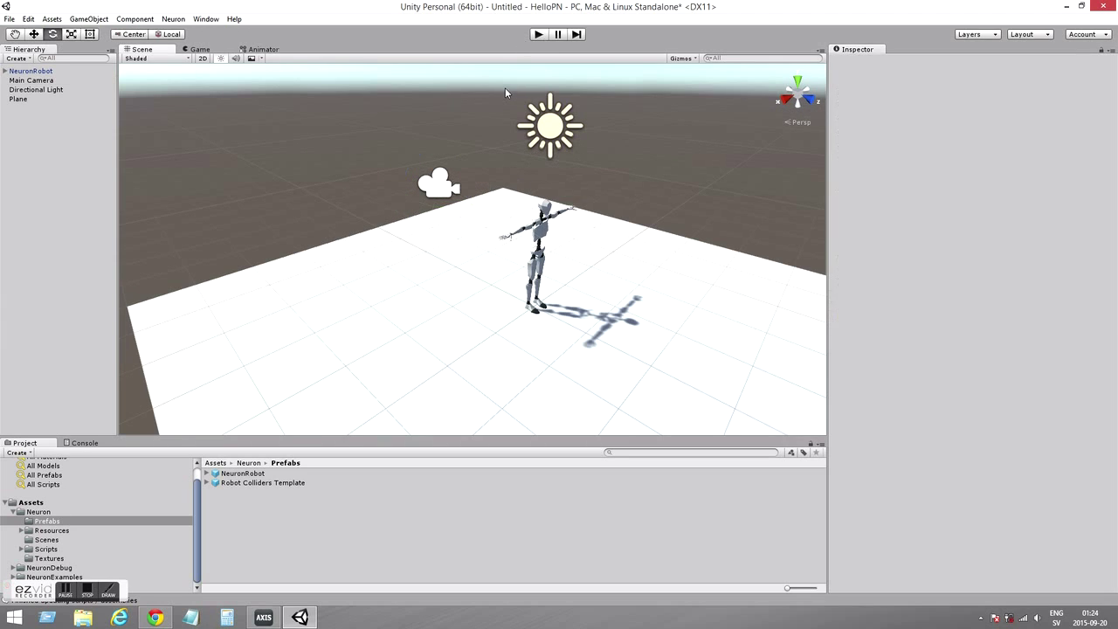
{"action": "left_click", "coordinate": [538, 35]}
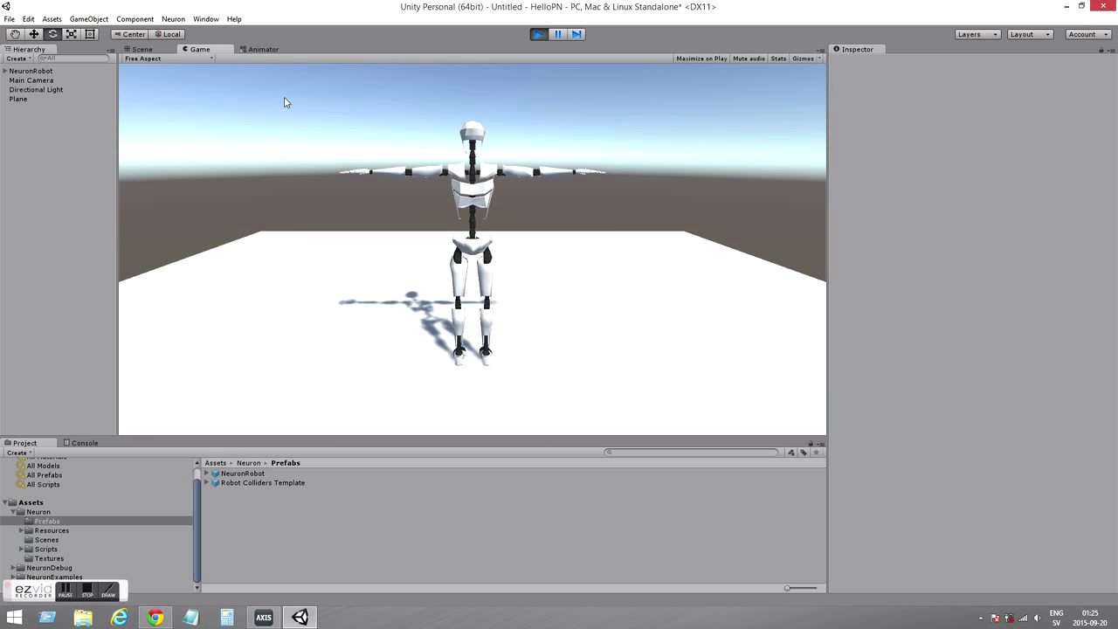
{"action": "left_click", "coordinate": [537, 34]}
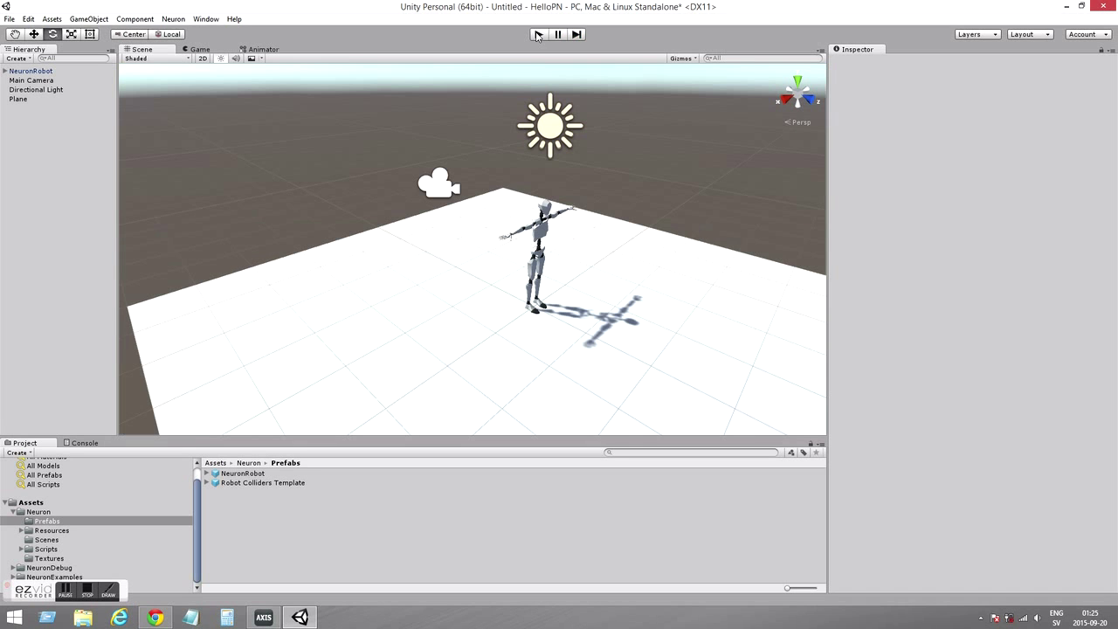
Enable Connect To Axis on the NeuronRobot's animator instance script and test the live motion in play mode
{"action": "left_click", "coordinate": [50, 71]}
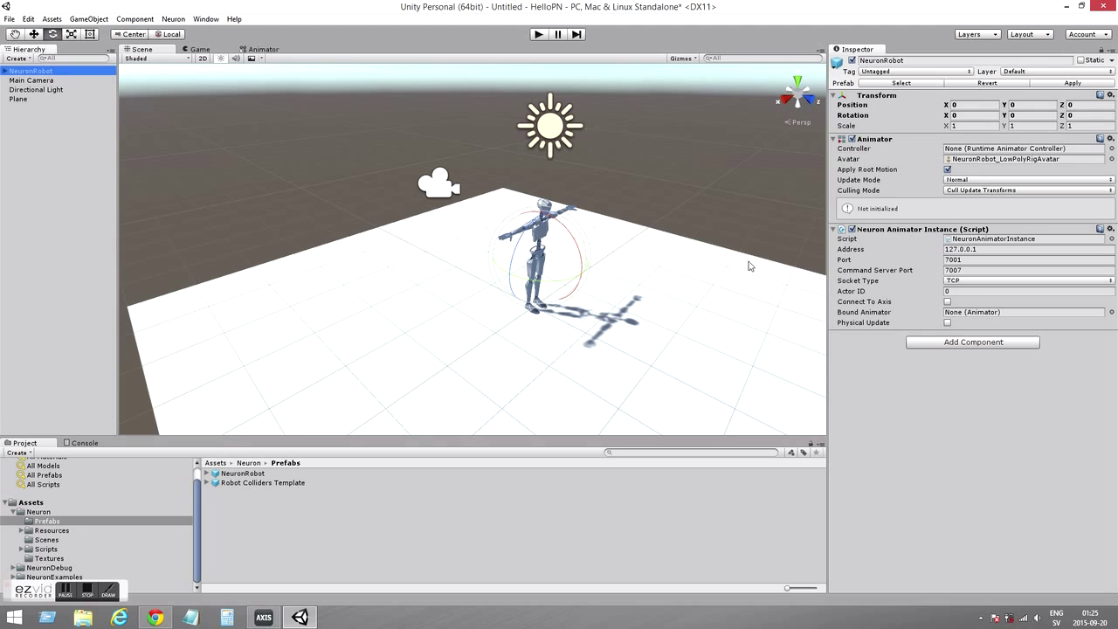
{"action": "left_click", "coordinate": [947, 301]}
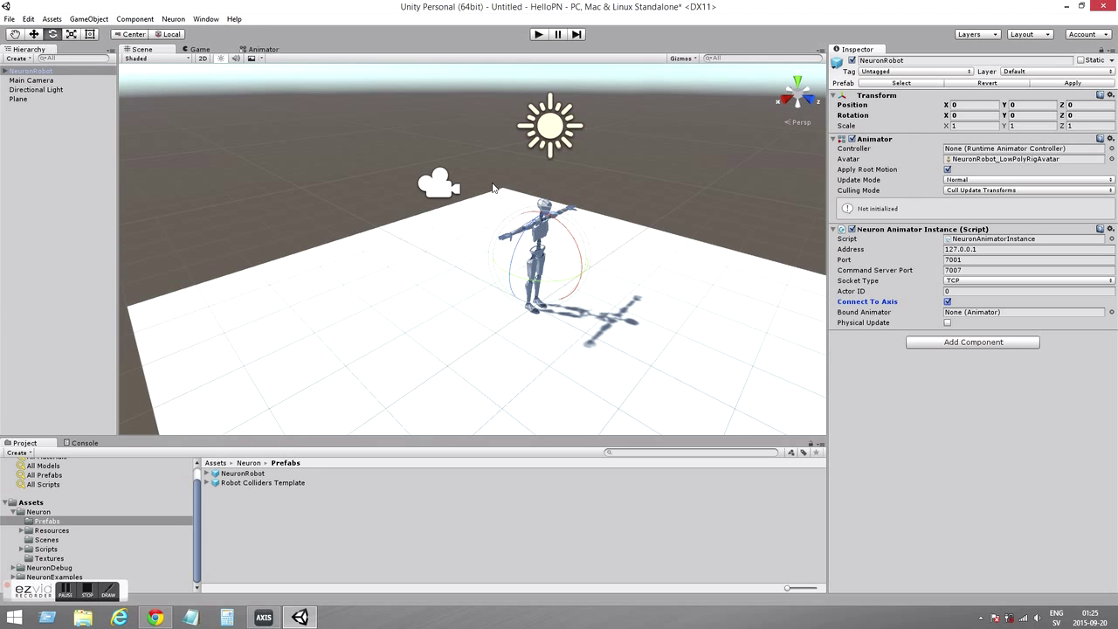
{"action": "left_click", "coordinate": [538, 34]}
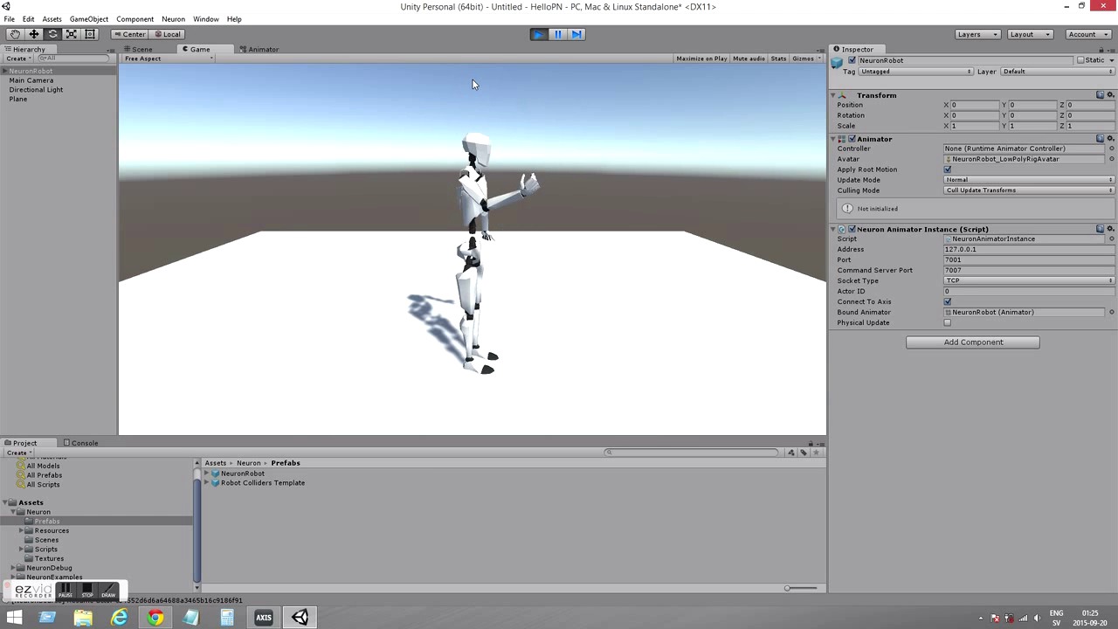
{"action": "left_click", "coordinate": [538, 35]}
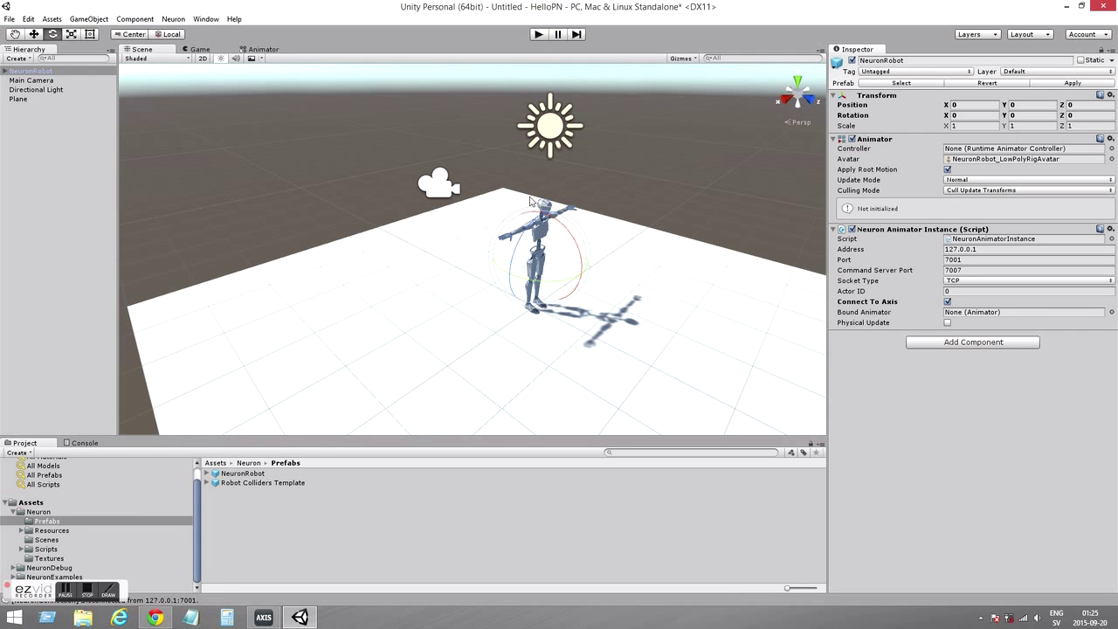
Add a 3D Cube to the scene
{"action": "left_click", "coordinate": [104, 21]}
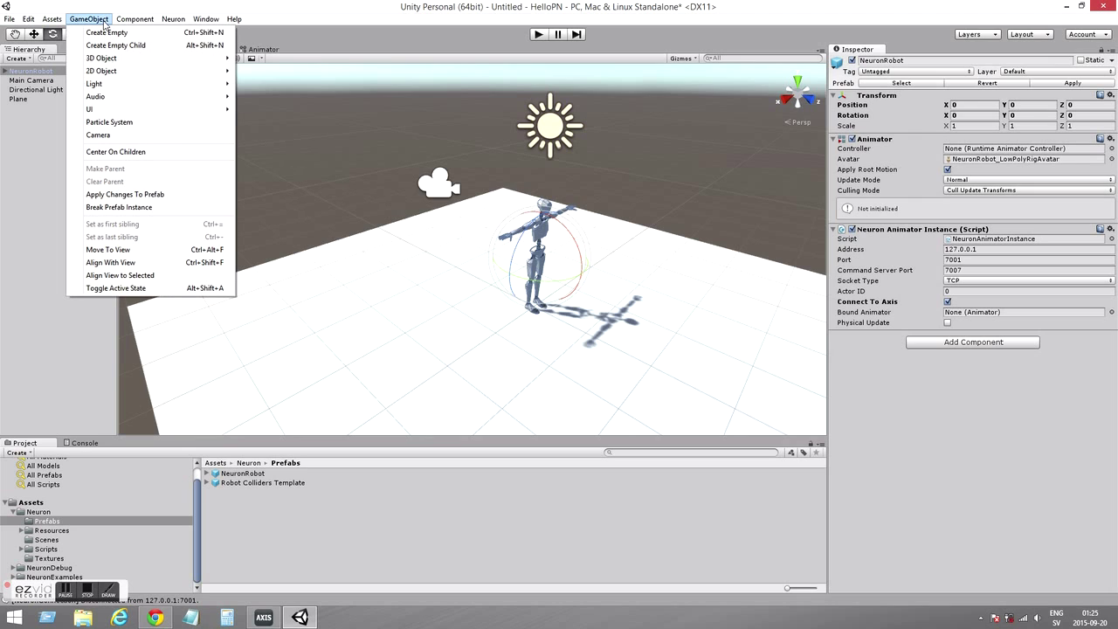
{"action": "mouse_move", "coordinate": [201, 57]}
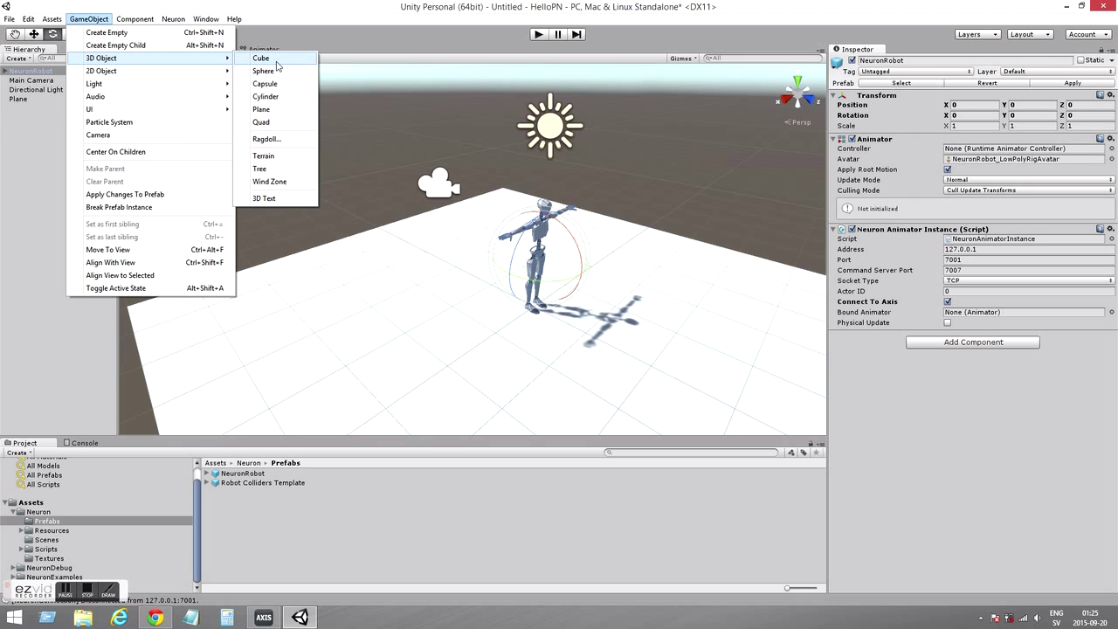
{"action": "left_click", "coordinate": [276, 60]}
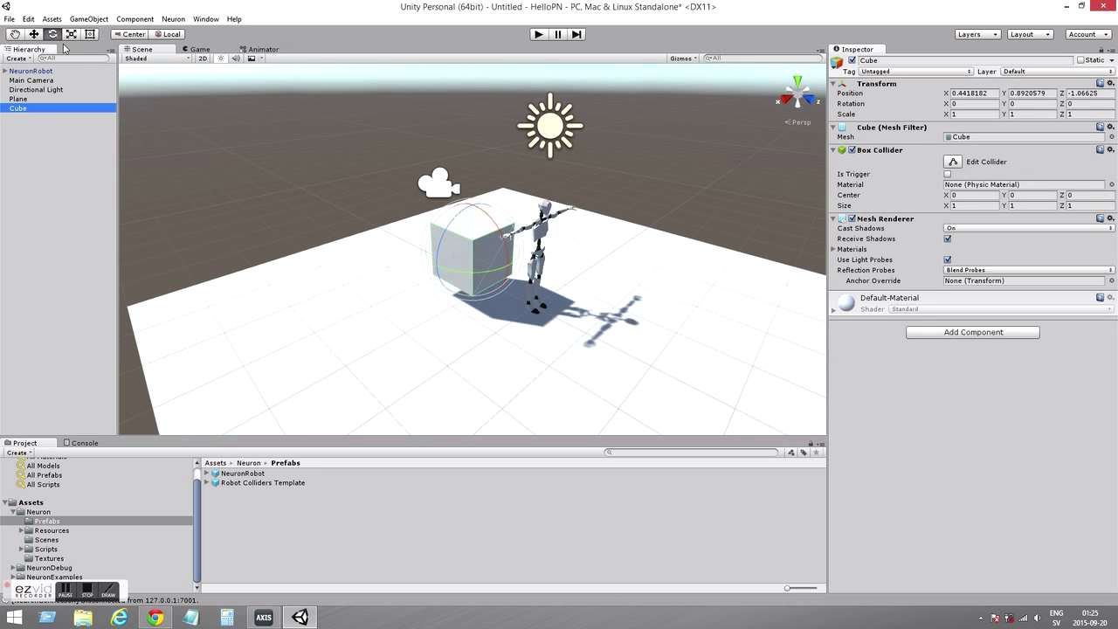
Move the Cube above the robot to about X 0.37, Y 2.9 and Z -0.22
{"action": "left_click", "coordinate": [35, 34]}
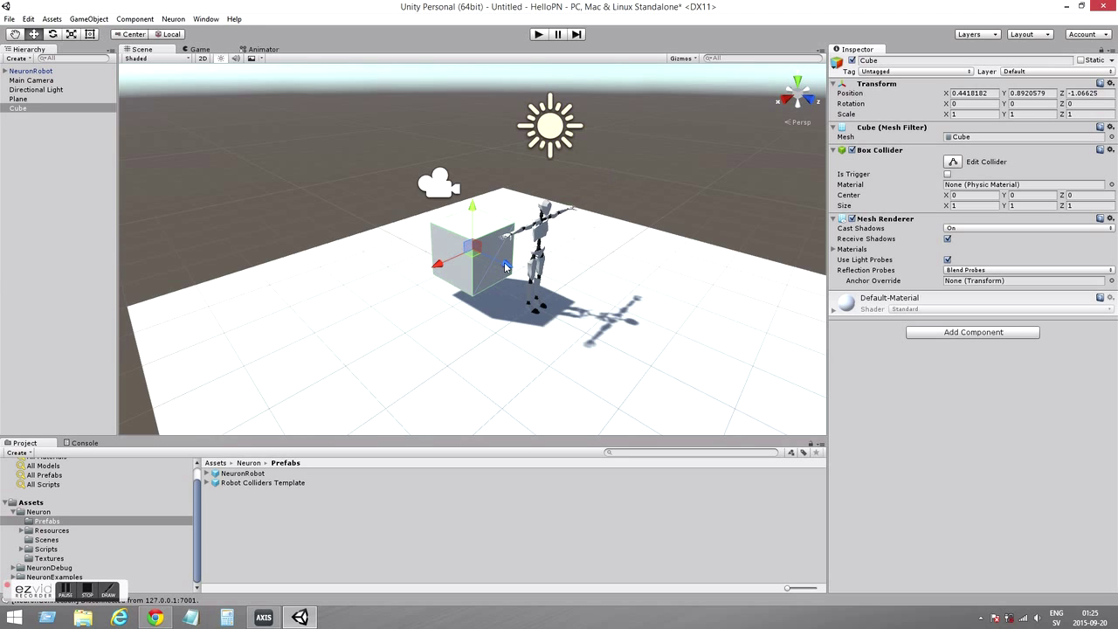
{"action": "left_click_drag", "start_coordinate": [505, 265], "coordinate": [472, 288]}
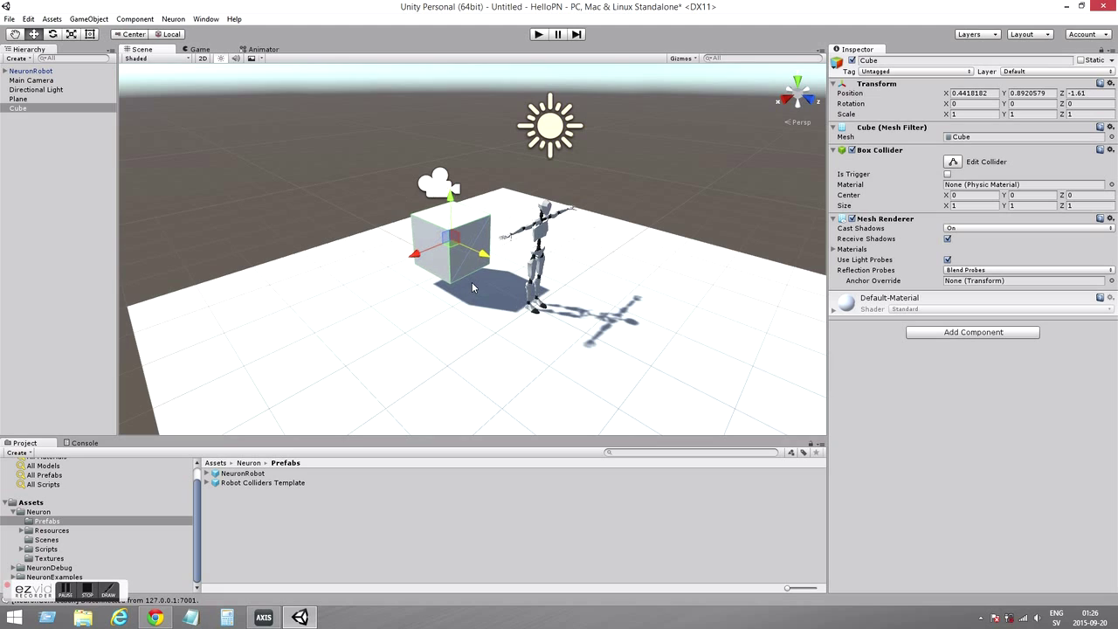
{"action": "left_click_drag", "start_coordinate": [472, 286], "coordinate": [473, 287]}
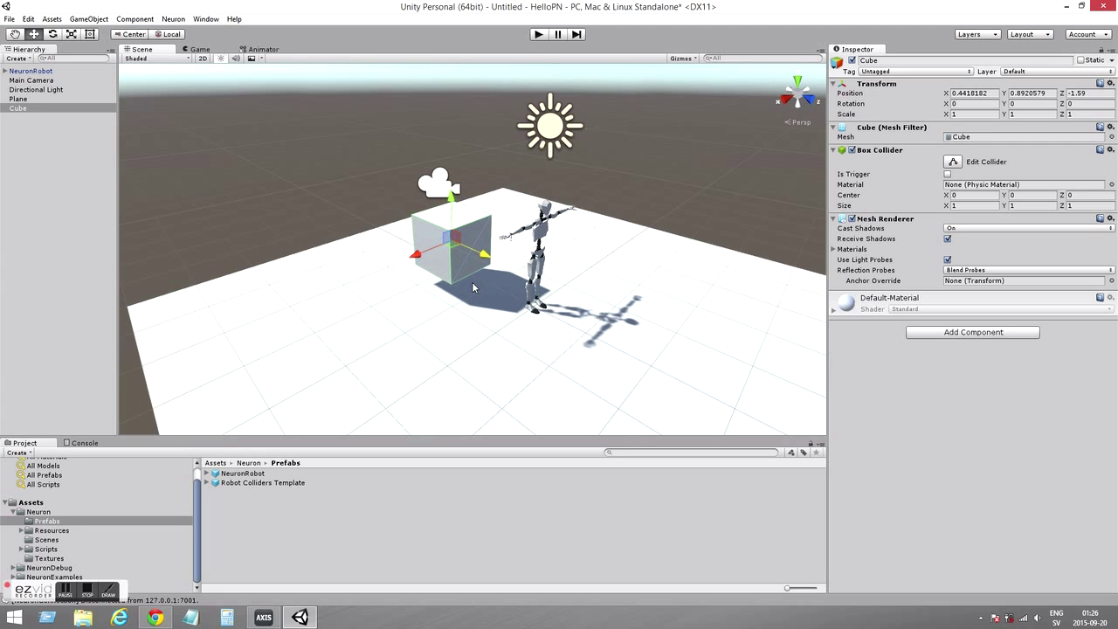
{"action": "left_click_drag", "start_coordinate": [472, 282], "coordinate": [530, 297]}
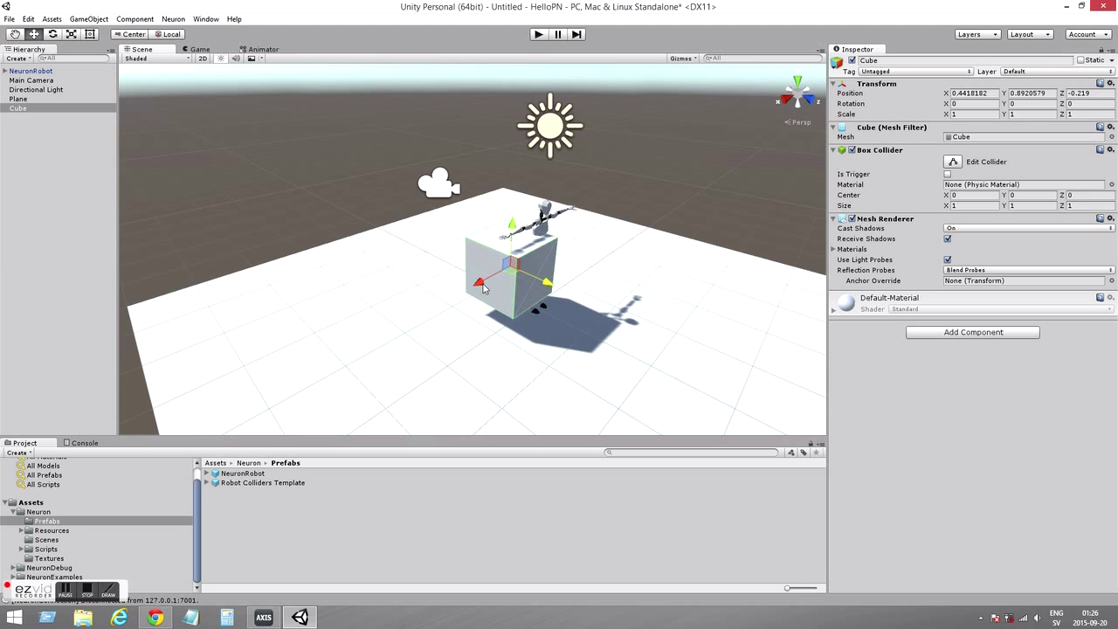
{"action": "left_click_drag", "start_coordinate": [484, 289], "coordinate": [486, 289]}
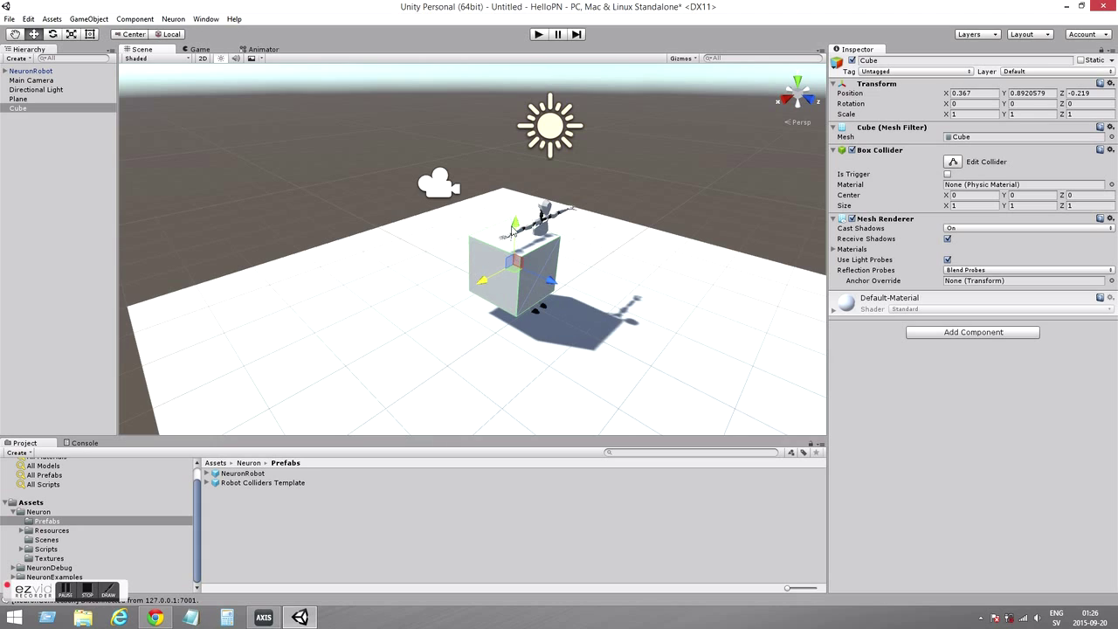
{"action": "left_click_drag", "start_coordinate": [514, 229], "coordinate": [511, 127]}
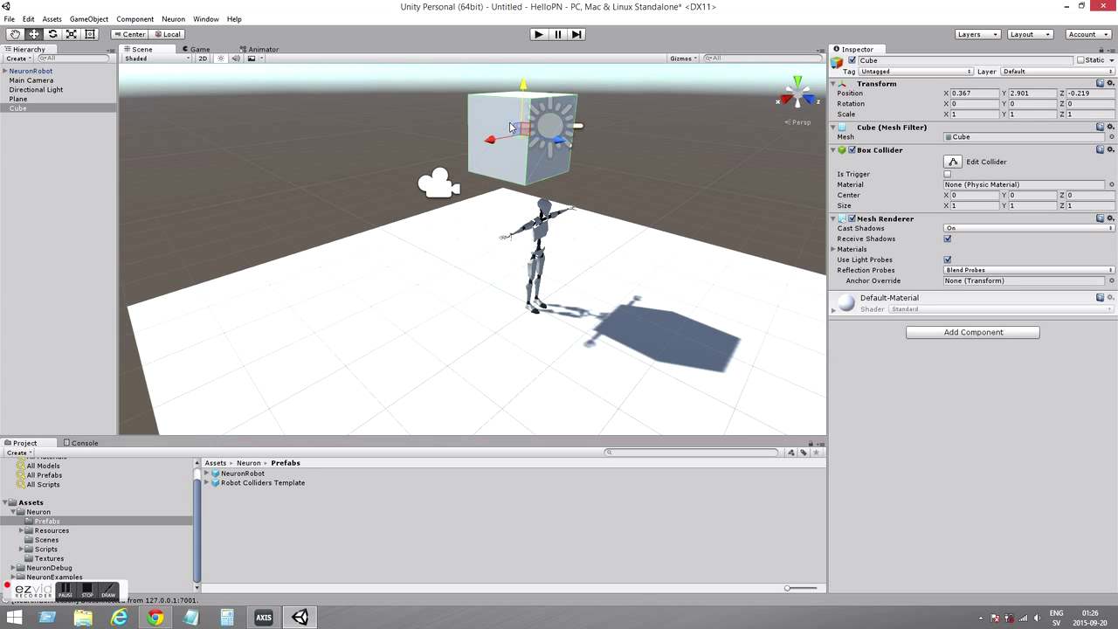
Scale the Cube down to about 0.3 on X and 0.24 on Z, making a narrow upright block
{"action": "left_click", "coordinate": [72, 33]}
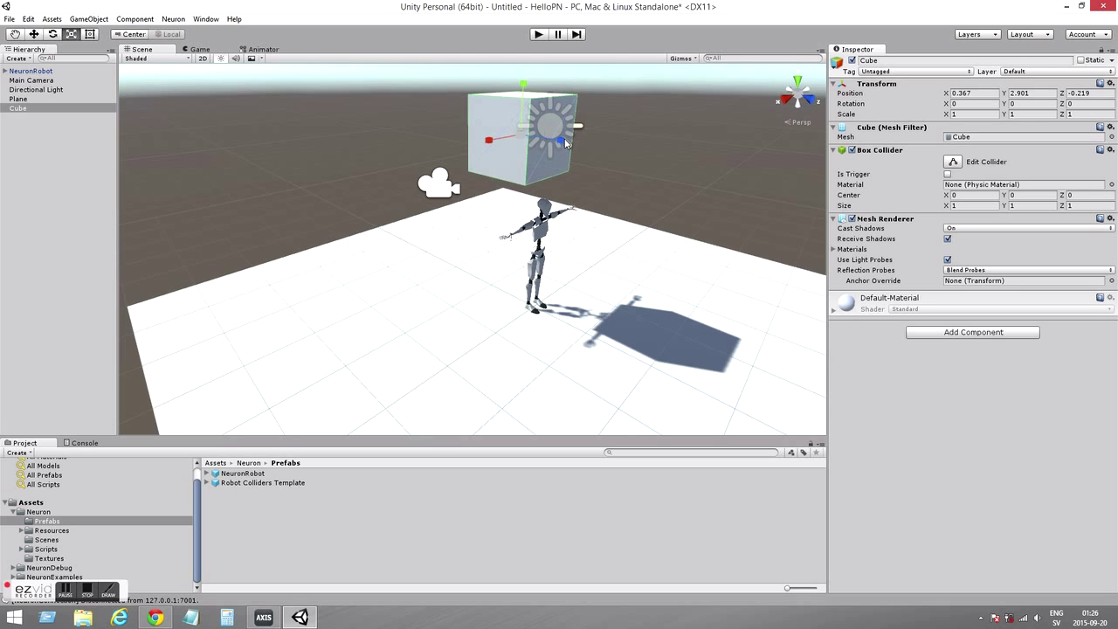
{"action": "left_click_drag", "start_coordinate": [562, 144], "coordinate": [537, 151]}
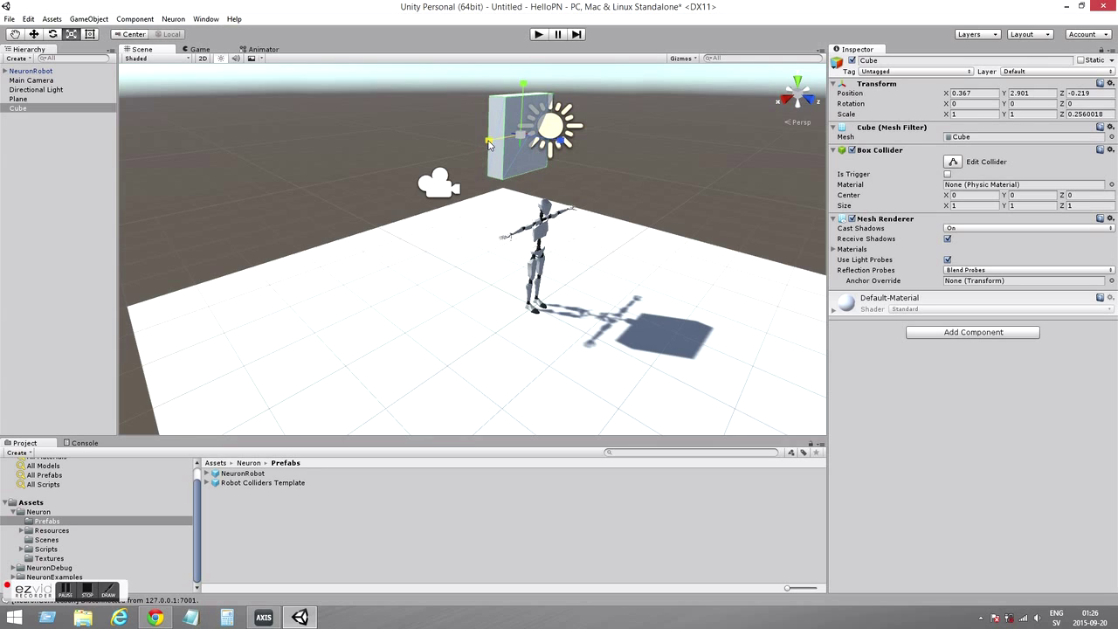
{"action": "left_click_drag", "start_coordinate": [487, 141], "coordinate": [558, 140]}
Run the scene in play mode to check how the block above the robot behaves, and stop it
{"action": "left_click", "coordinate": [479, 92]}
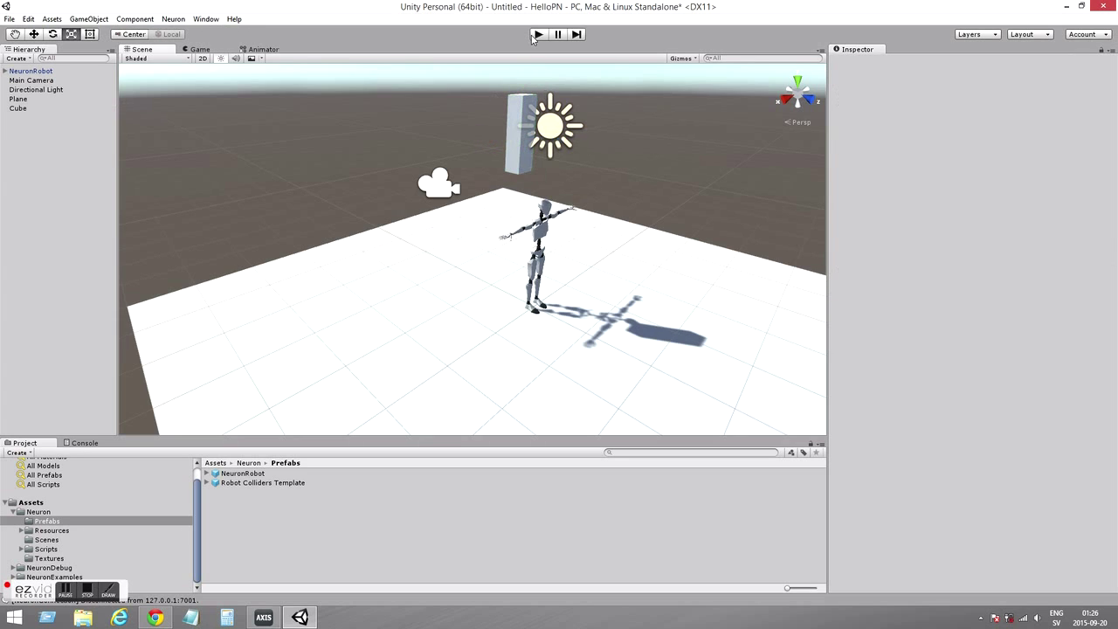
{"action": "left_click", "coordinate": [539, 35]}
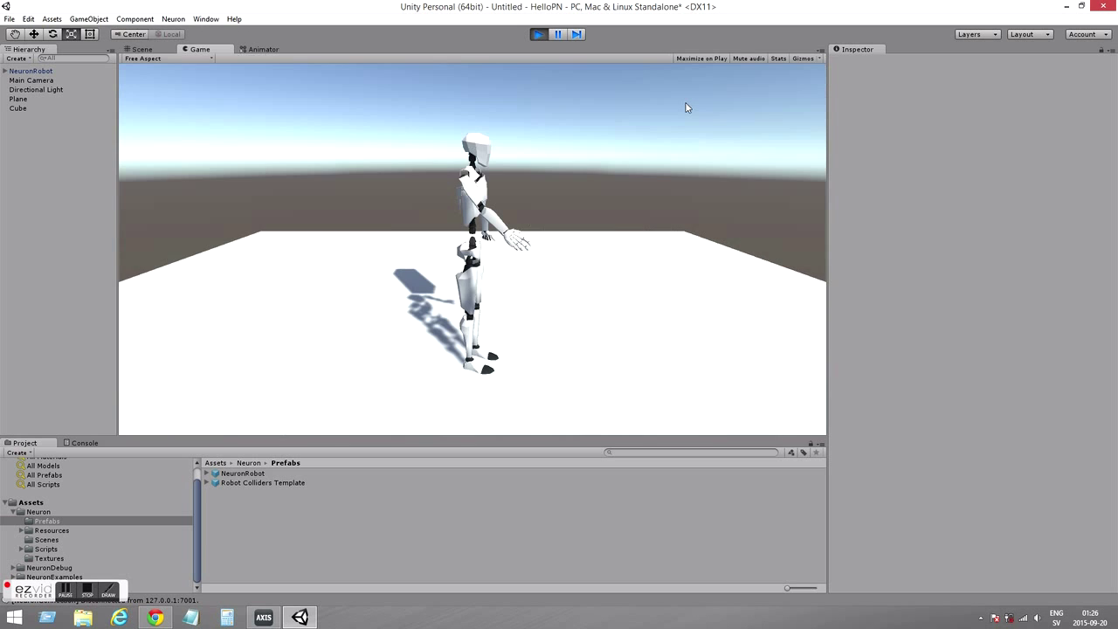
{"action": "left_click", "coordinate": [537, 35]}
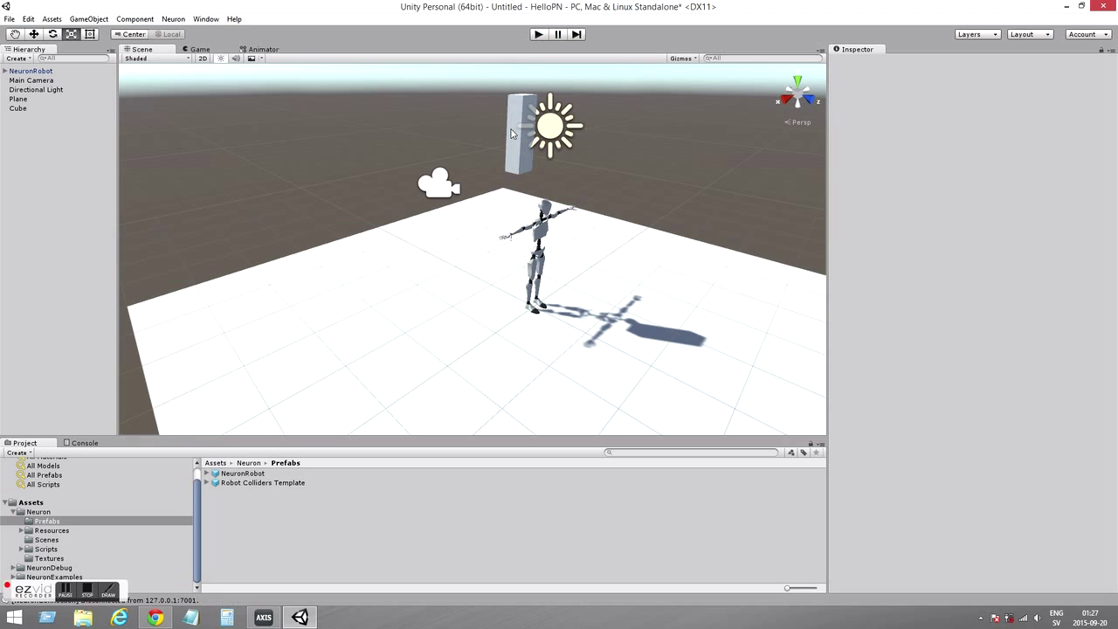
Add a Rigidbody physics component to the Cube and test how it falls in play mode
{"action": "left_click", "coordinate": [513, 132]}
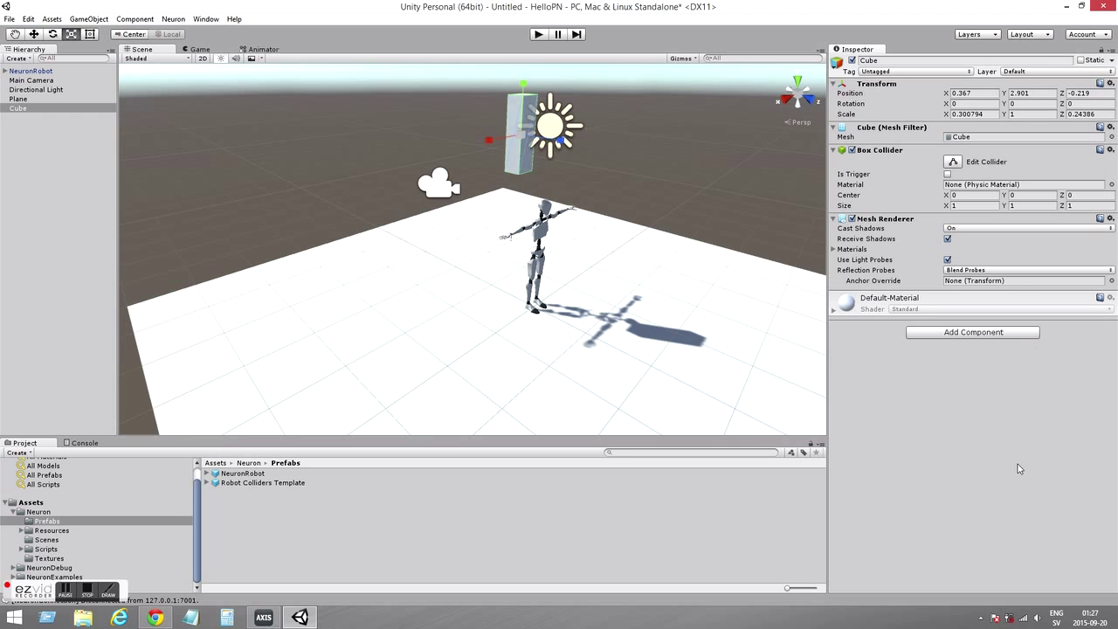
{"action": "left_click", "coordinate": [948, 335]}
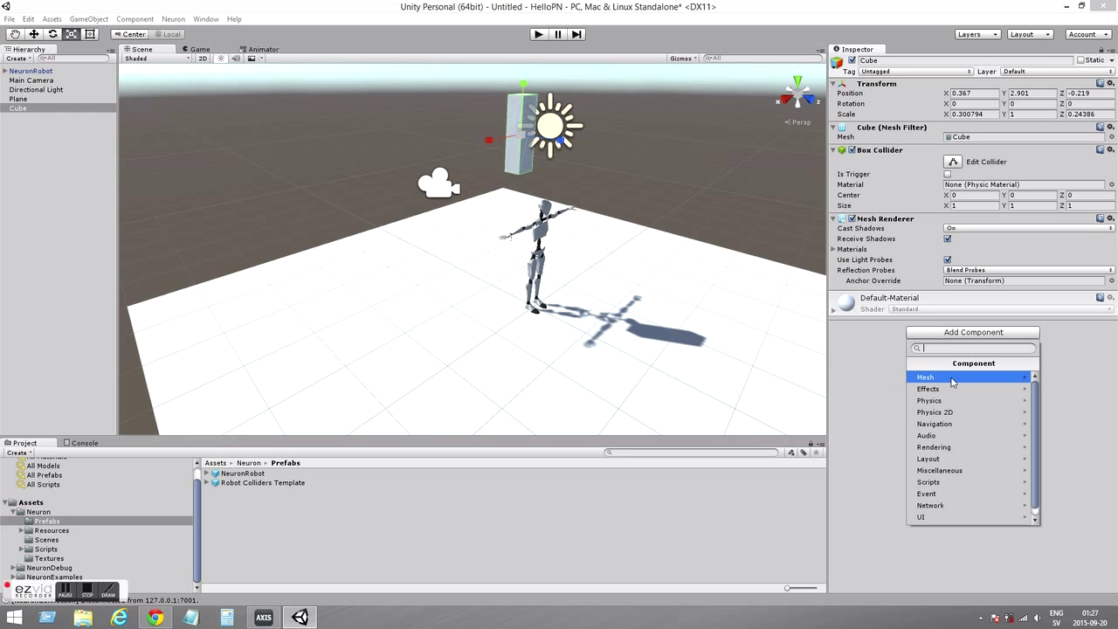
{"action": "left_click", "coordinate": [950, 401]}
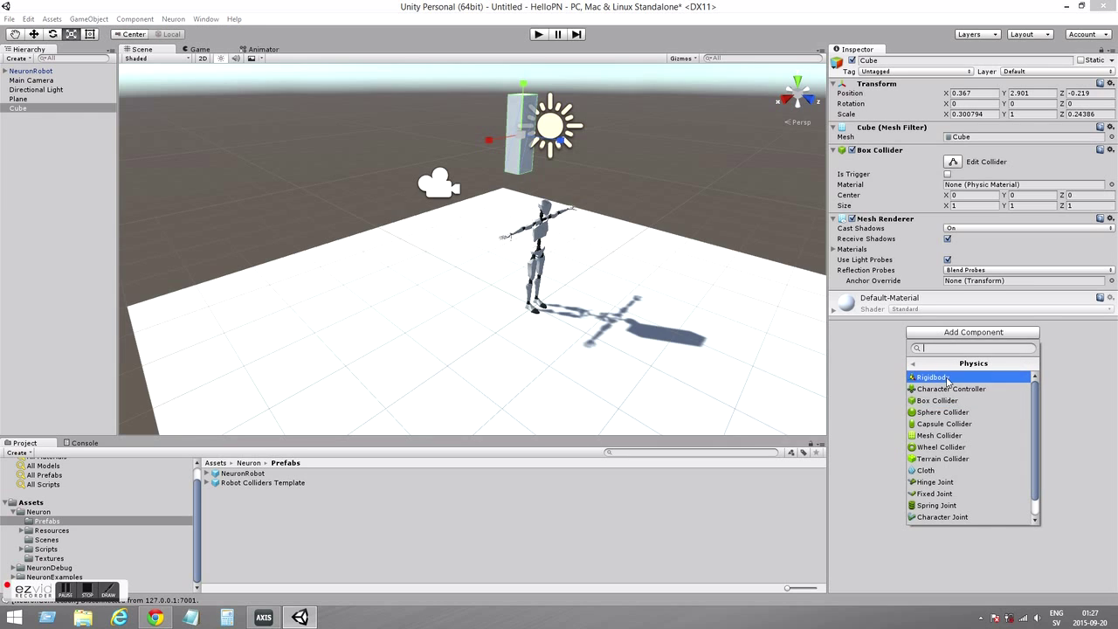
{"action": "left_click", "coordinate": [950, 381]}
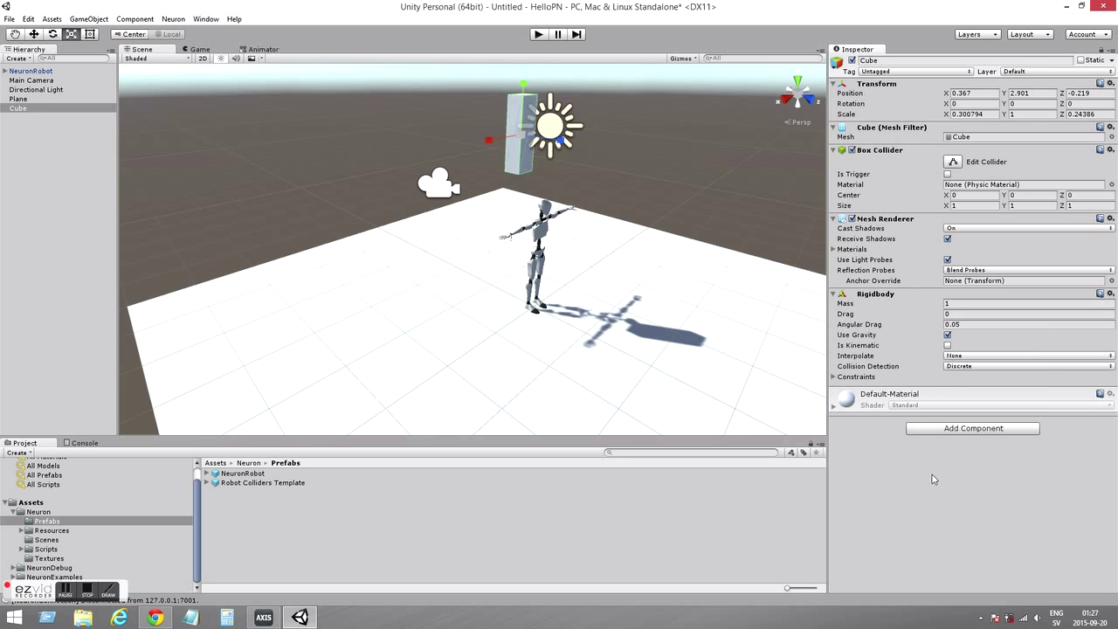
{"action": "left_click", "coordinate": [539, 35]}
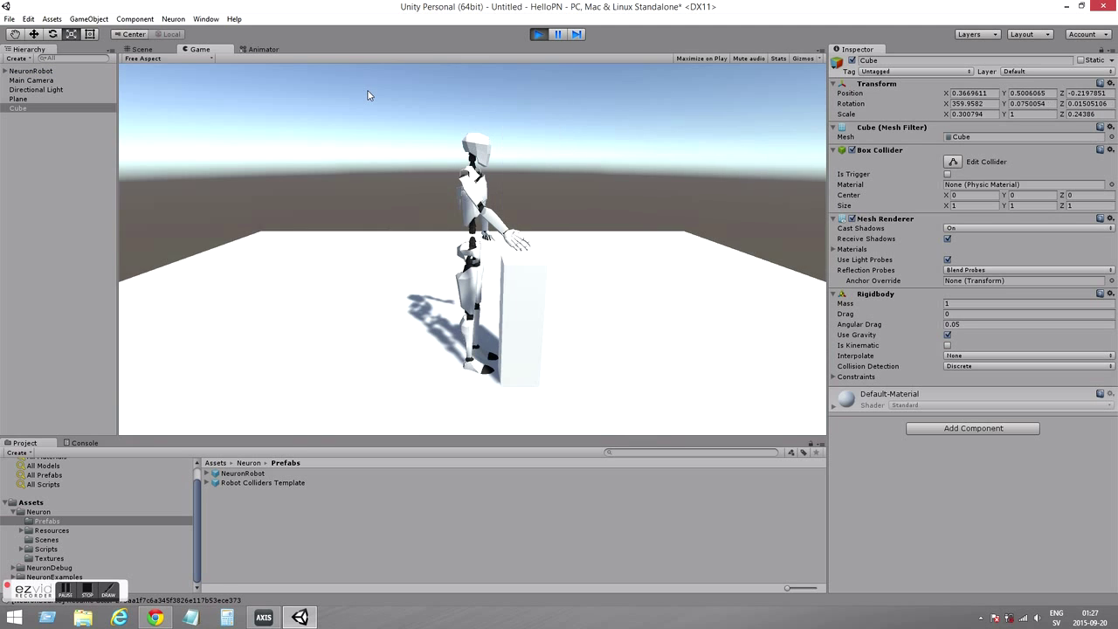
{"action": "left_click", "coordinate": [540, 35]}
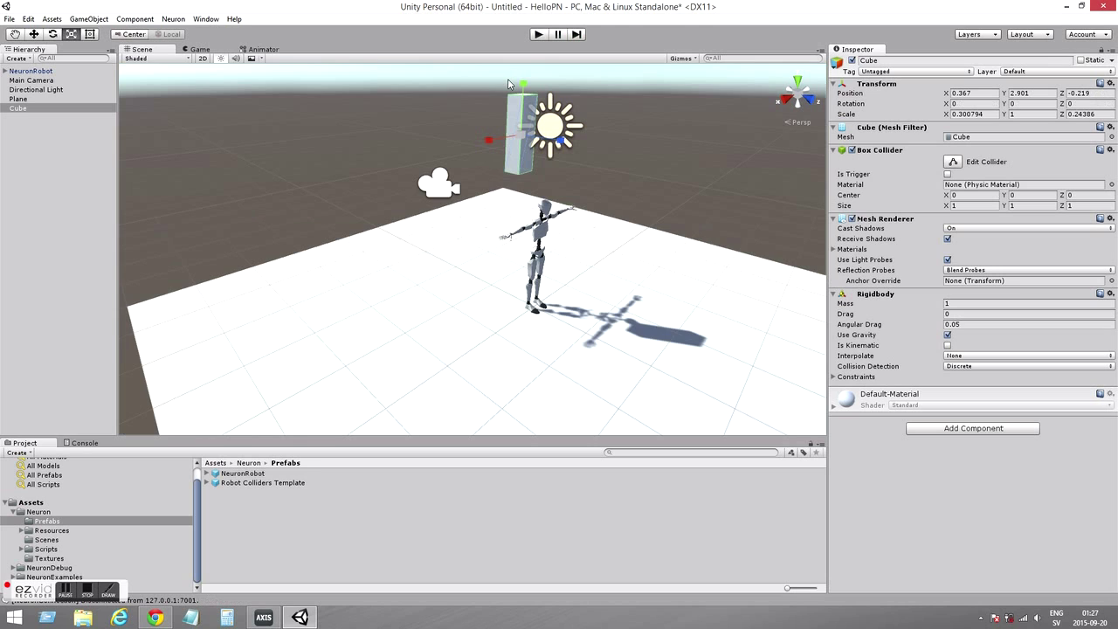
Stretch the Cube's Y scale to about 1.69 and test the taller block against the robot in play mode
{"action": "left_click_drag", "start_coordinate": [522, 85], "coordinate": [524, 57]}
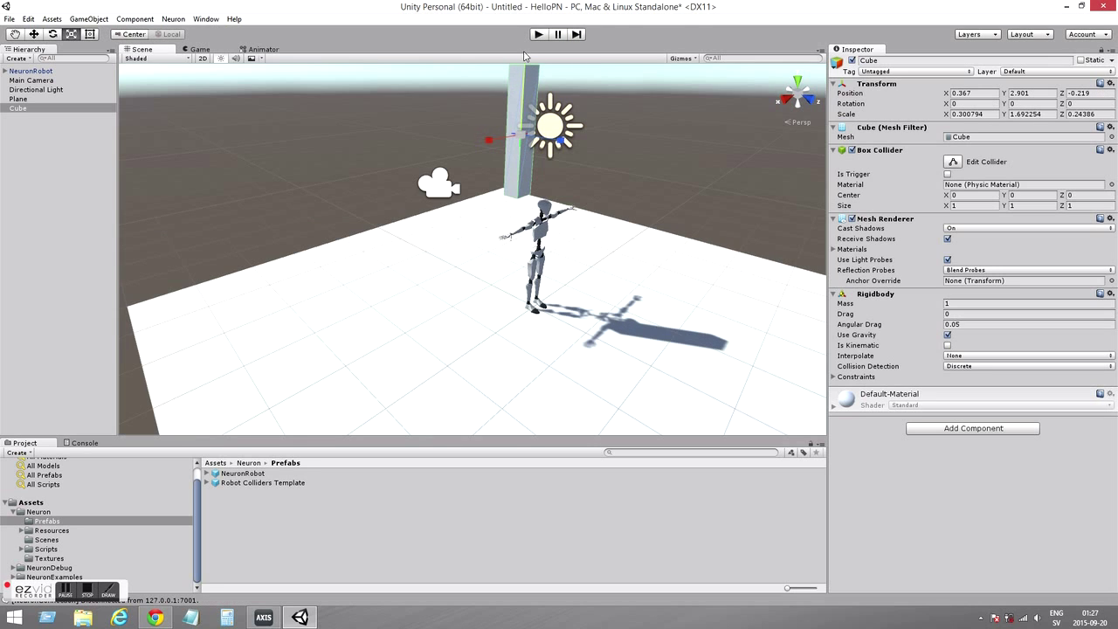
{"action": "left_click", "coordinate": [537, 36]}
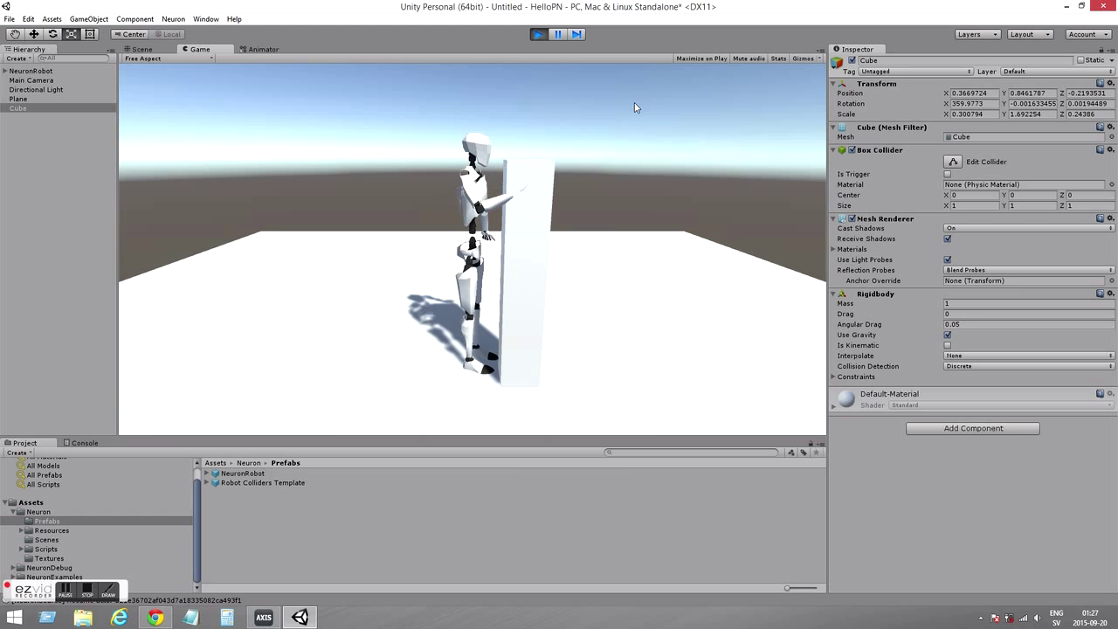
{"action": "left_click", "coordinate": [543, 34]}
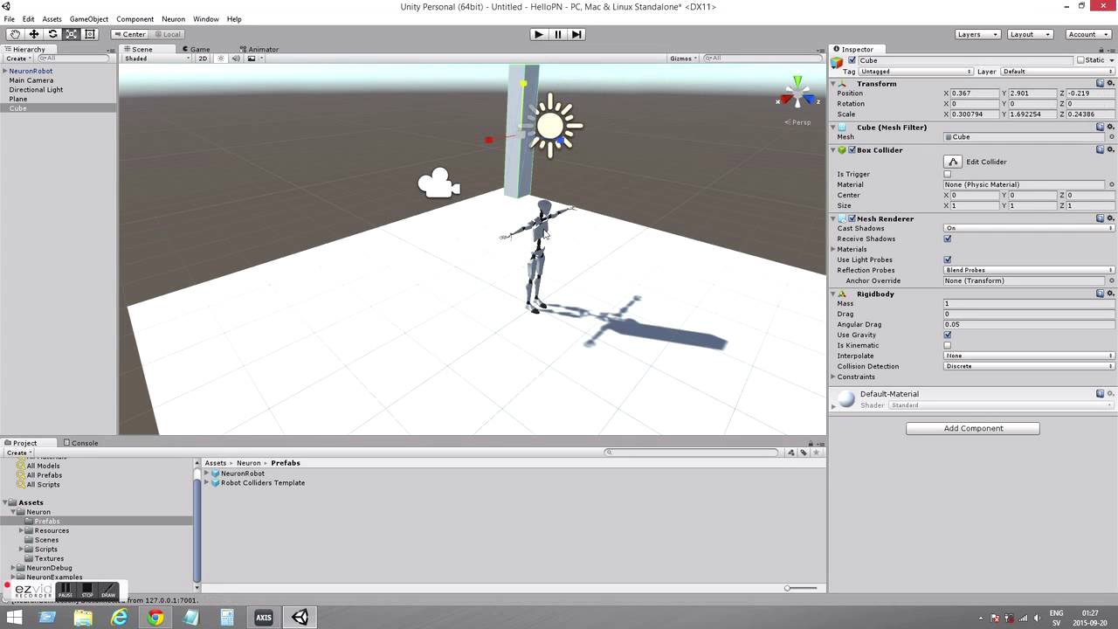
Add colliders and rigidbodies to every bone of the NeuronRobot with Neuron's Skeleton Tools
{"action": "left_click", "coordinate": [605, 143]}
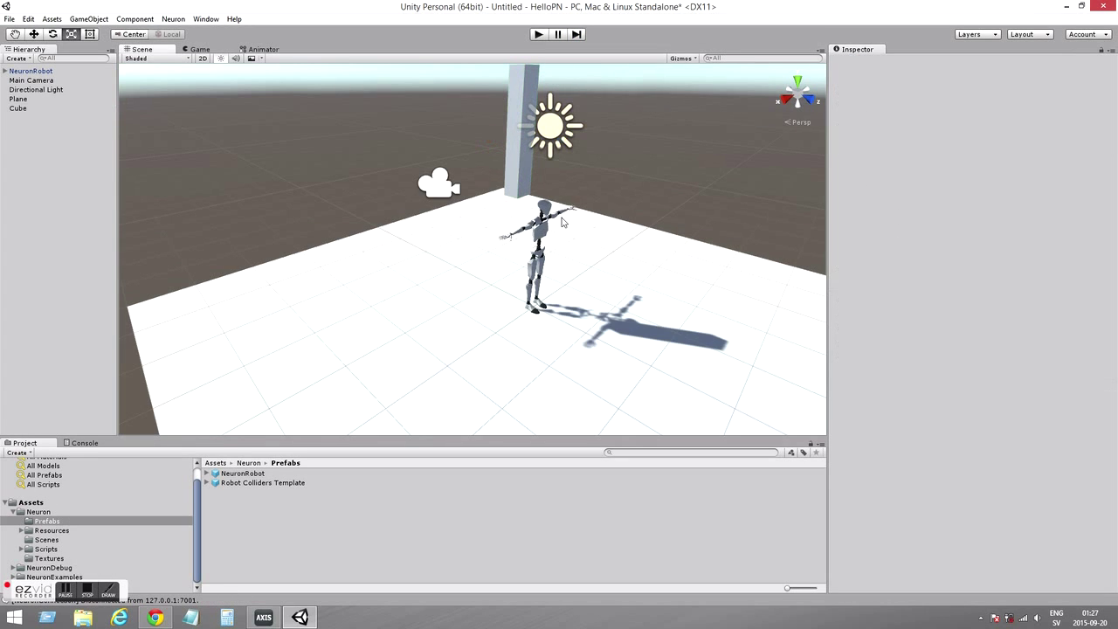
{"action": "left_click", "coordinate": [548, 253]}
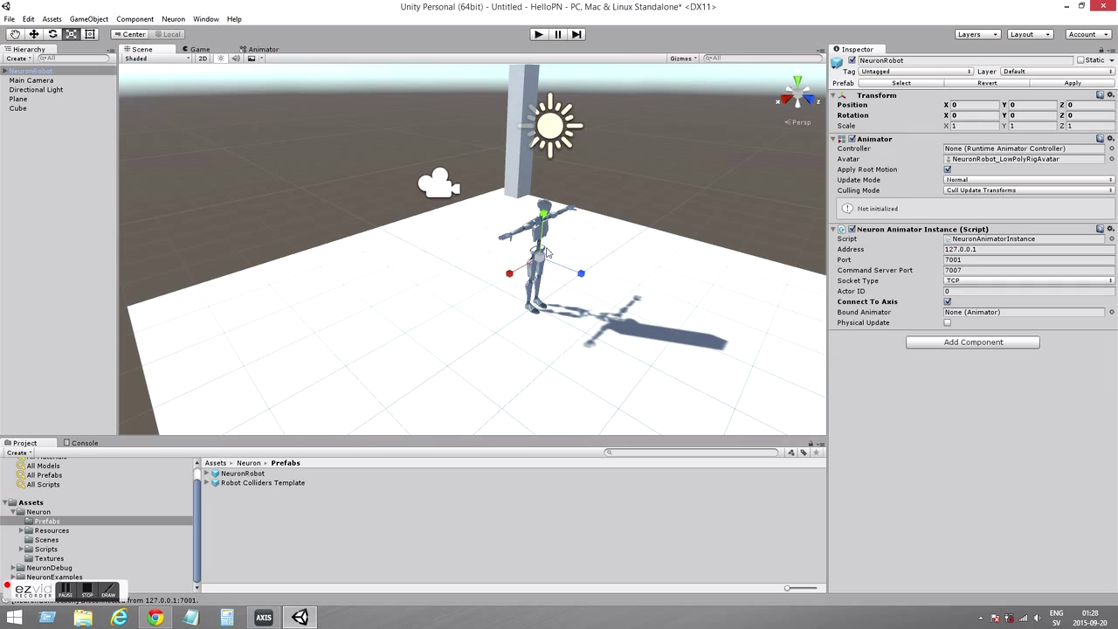
{"action": "left_click", "coordinate": [174, 19]}
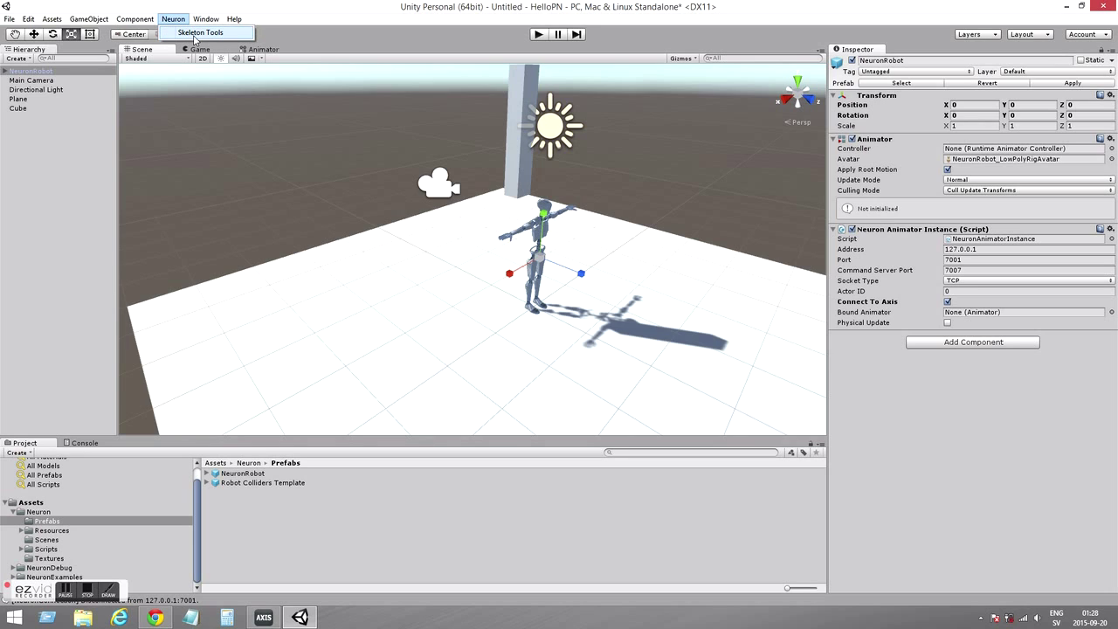
{"action": "left_click", "coordinate": [194, 35]}
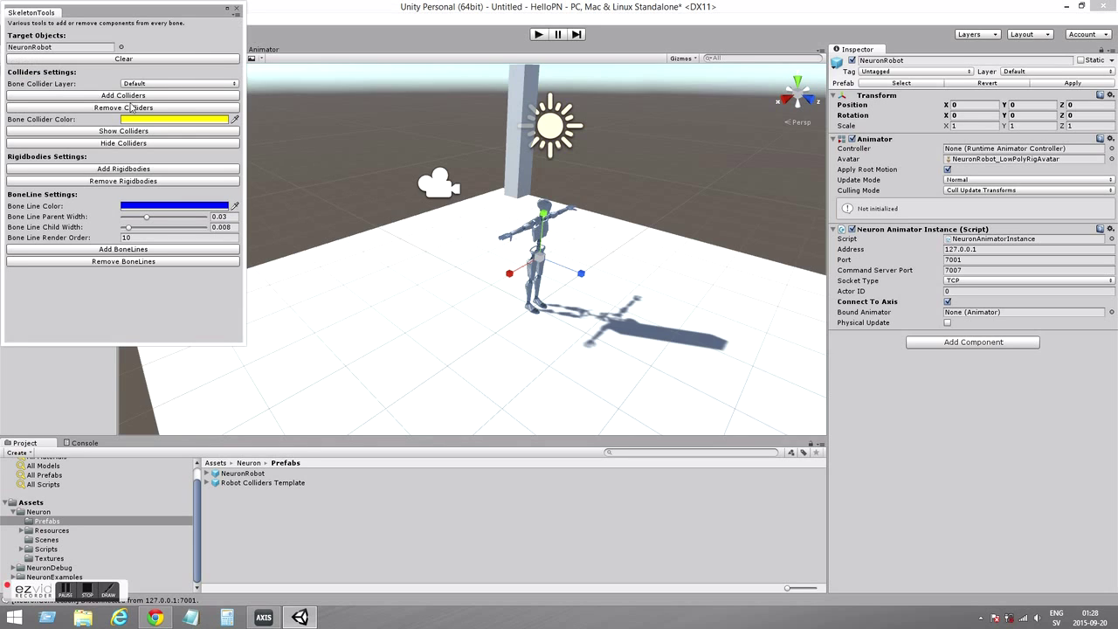
{"action": "left_click", "coordinate": [118, 97]}
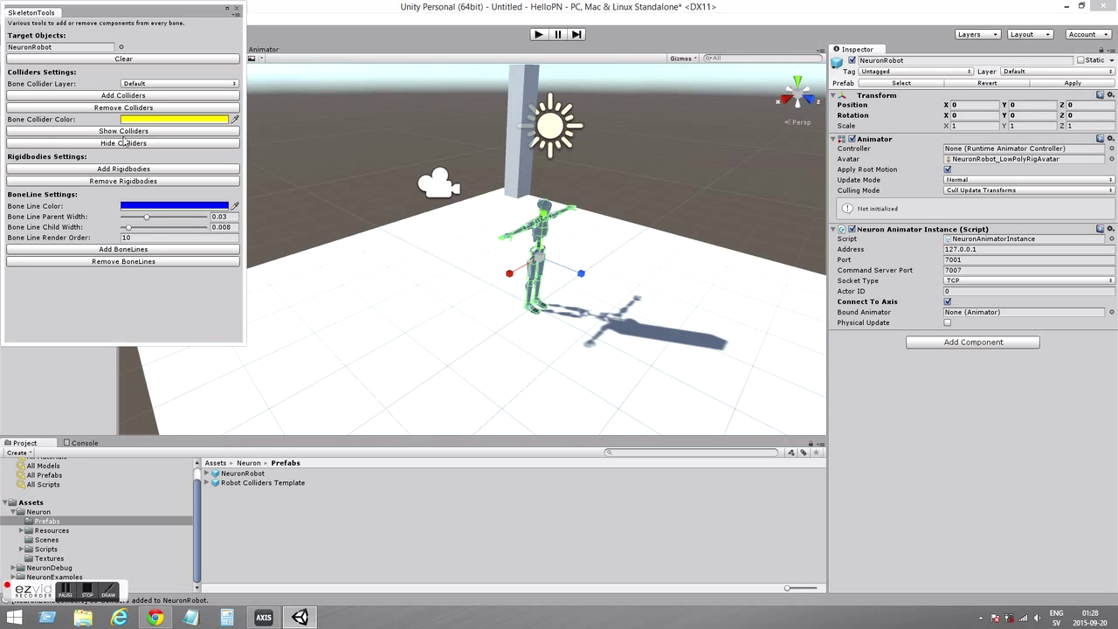
{"action": "left_click", "coordinate": [125, 170]}
{"action": "left_click", "coordinate": [235, 12]}
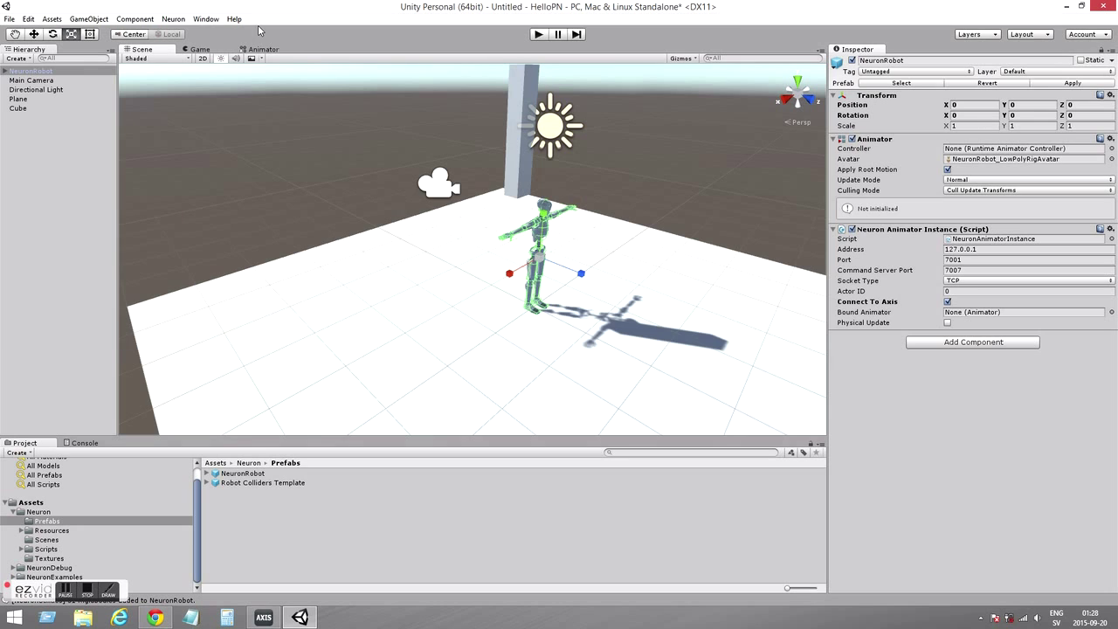
Run the scene twice in play mode to test the robot's physical interaction with the block, stopping it each time
{"action": "left_click", "coordinate": [540, 35]}
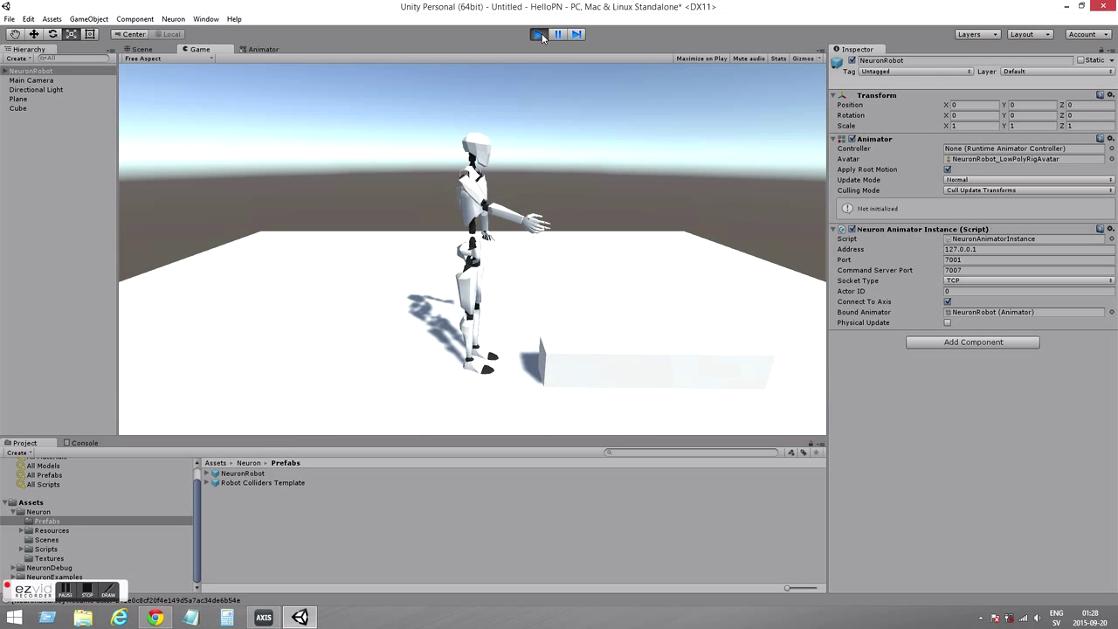
{"action": "left_click", "coordinate": [539, 34]}
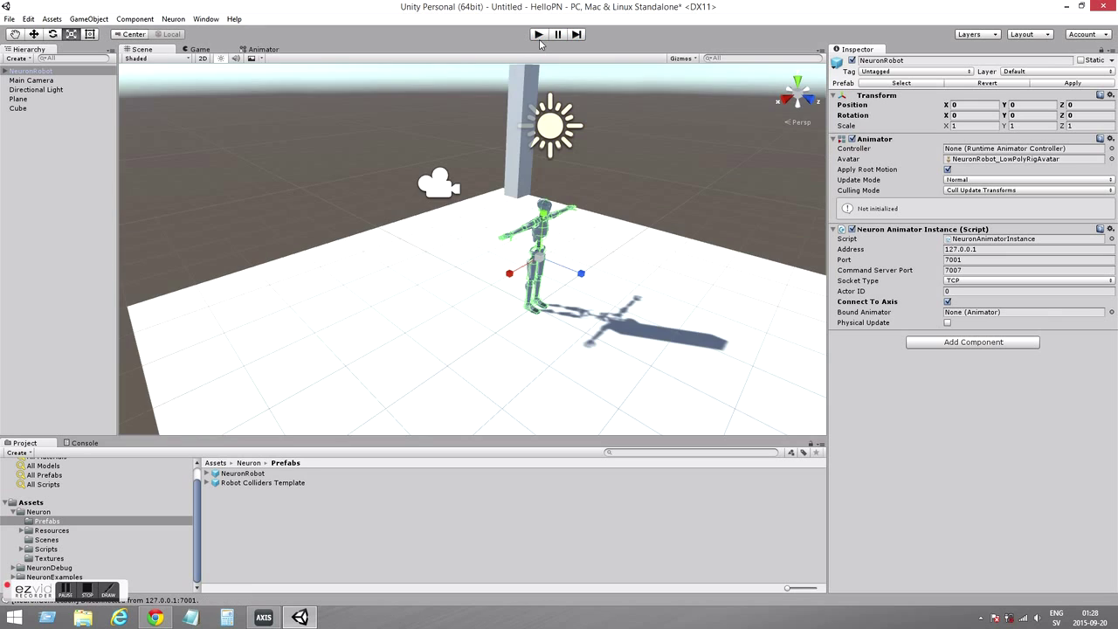
{"action": "left_click", "coordinate": [536, 34]}
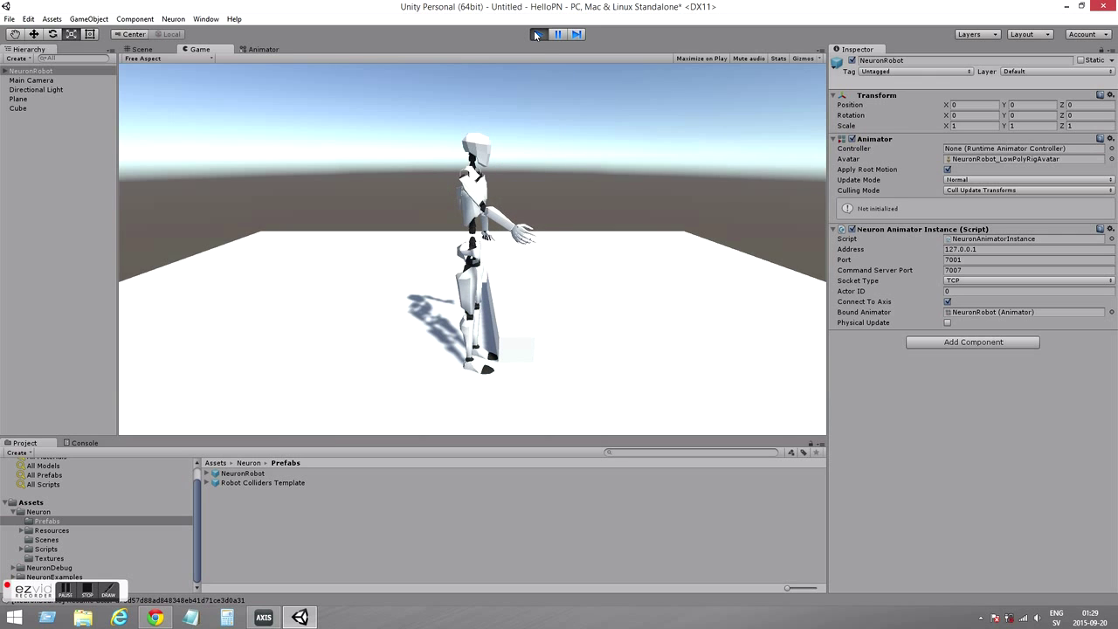
{"action": "left_click", "coordinate": [537, 35]}
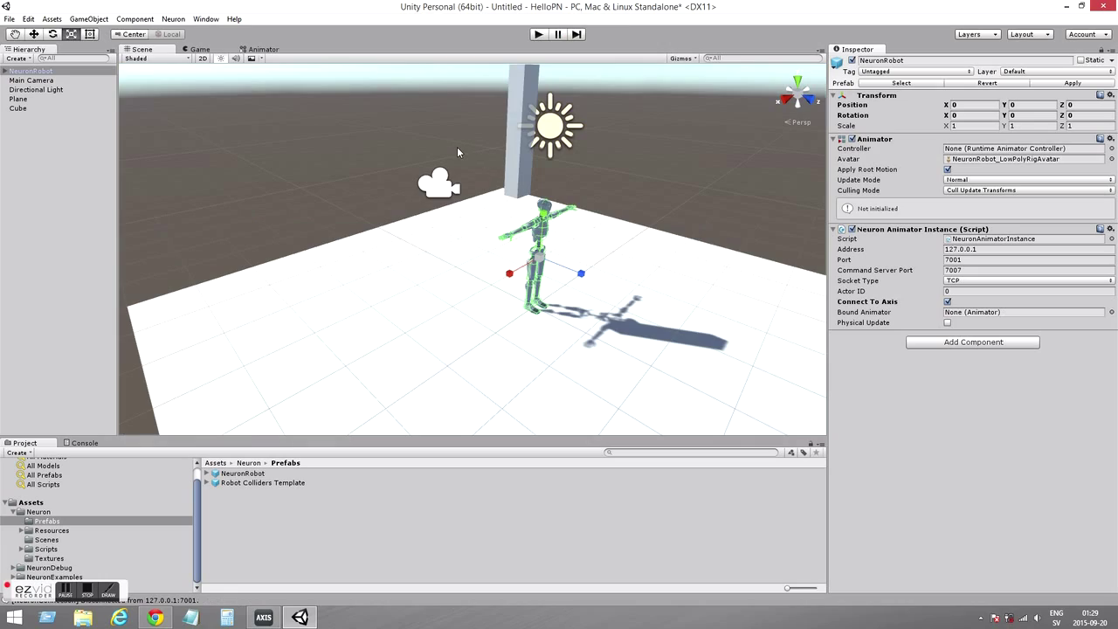